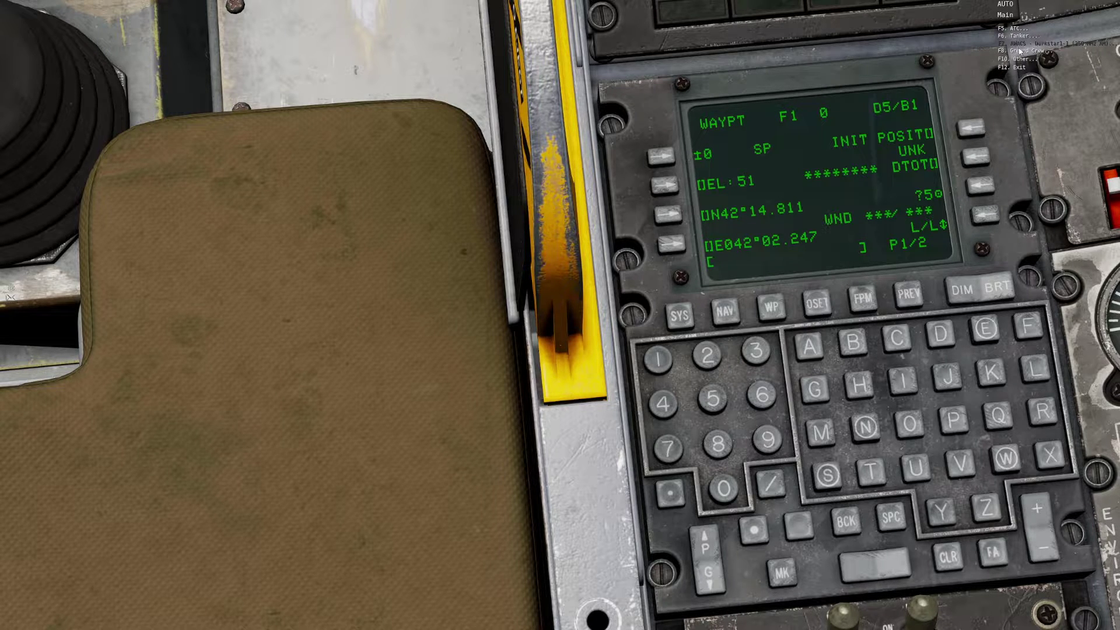
{"action": "left_click", "coordinate": [1020, 51]}
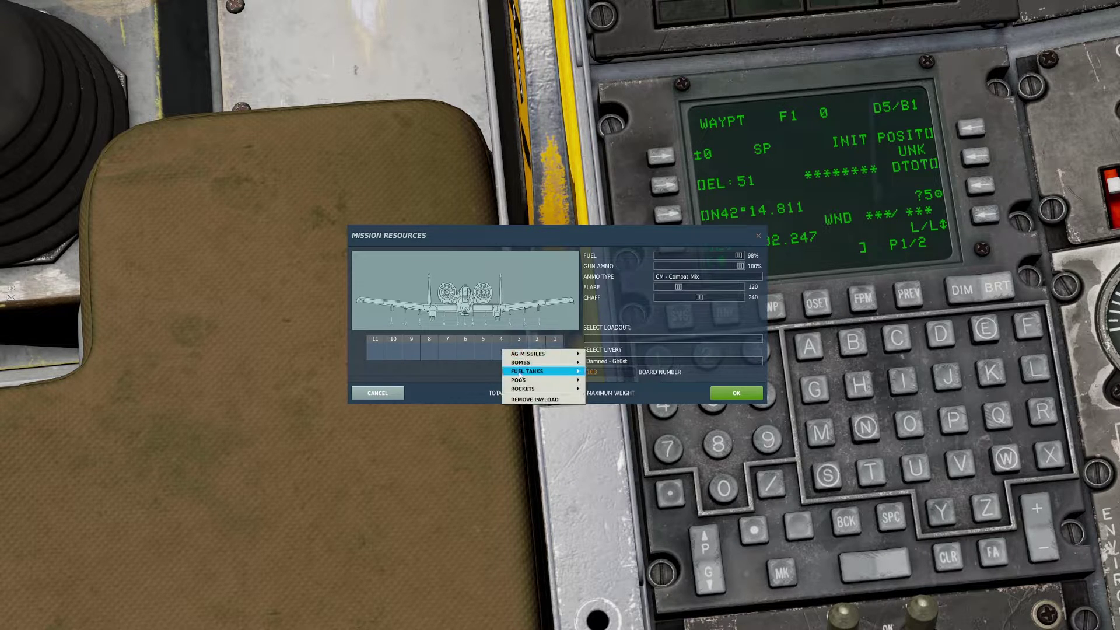
{"action": "mouse_move", "coordinate": [542, 363]}
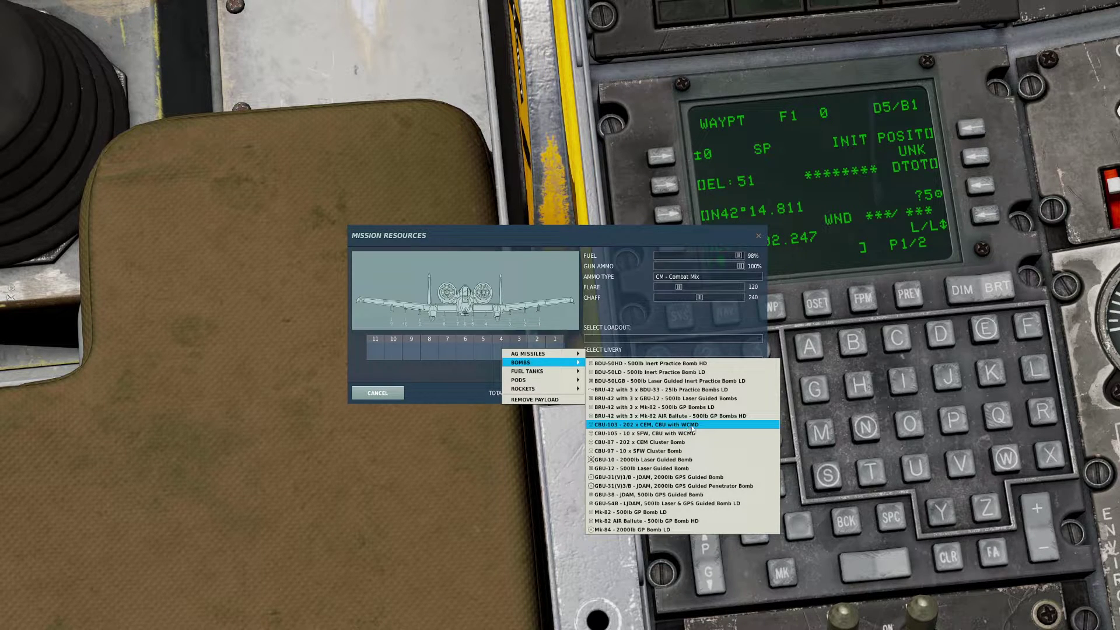
{"action": "left_click", "coordinate": [454, 370]}
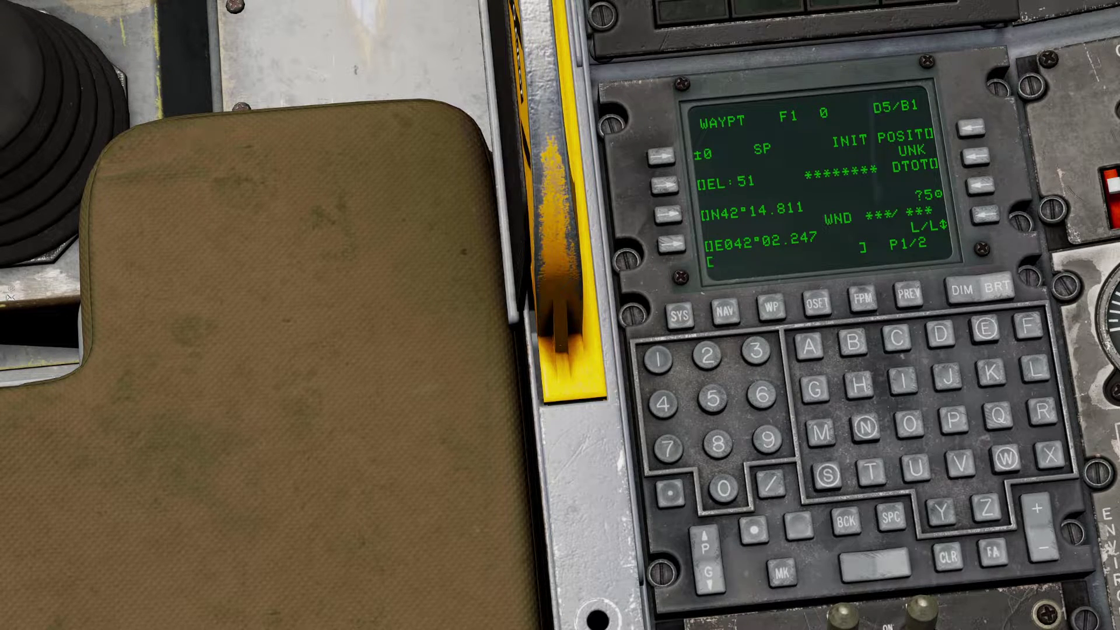
- Switch to the LASTE wind correction spreadsheet and look over its cells
{"action": "key", "text": "alt+Tab"}
{"action": "left_click_drag", "start_coordinate": [606, 610], "coordinate": [350, 628]}
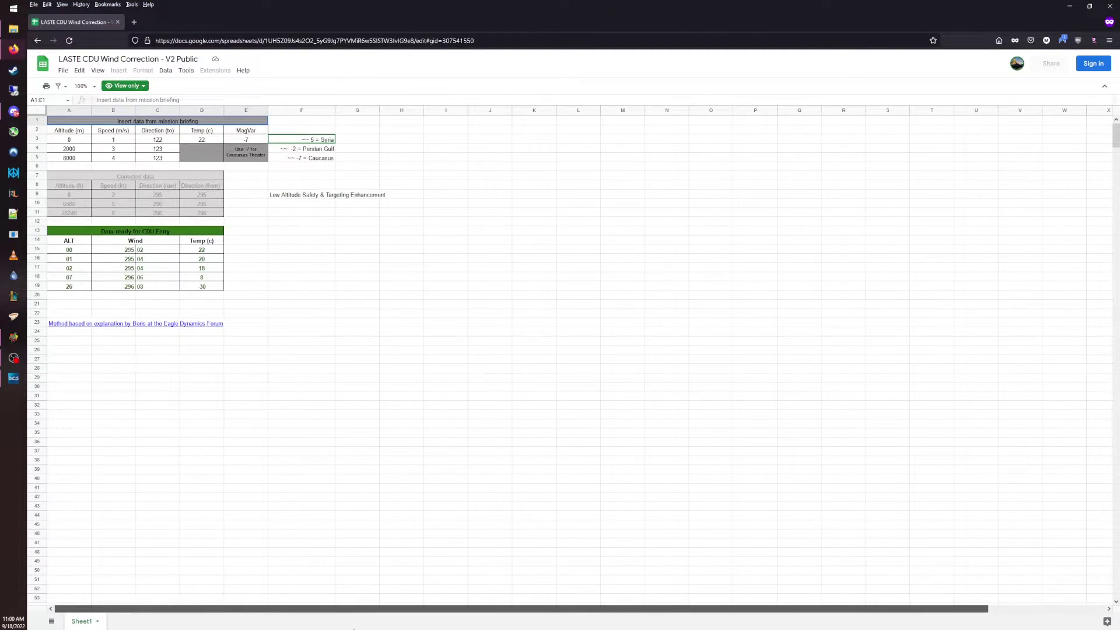
{"action": "left_click", "coordinate": [357, 397]}
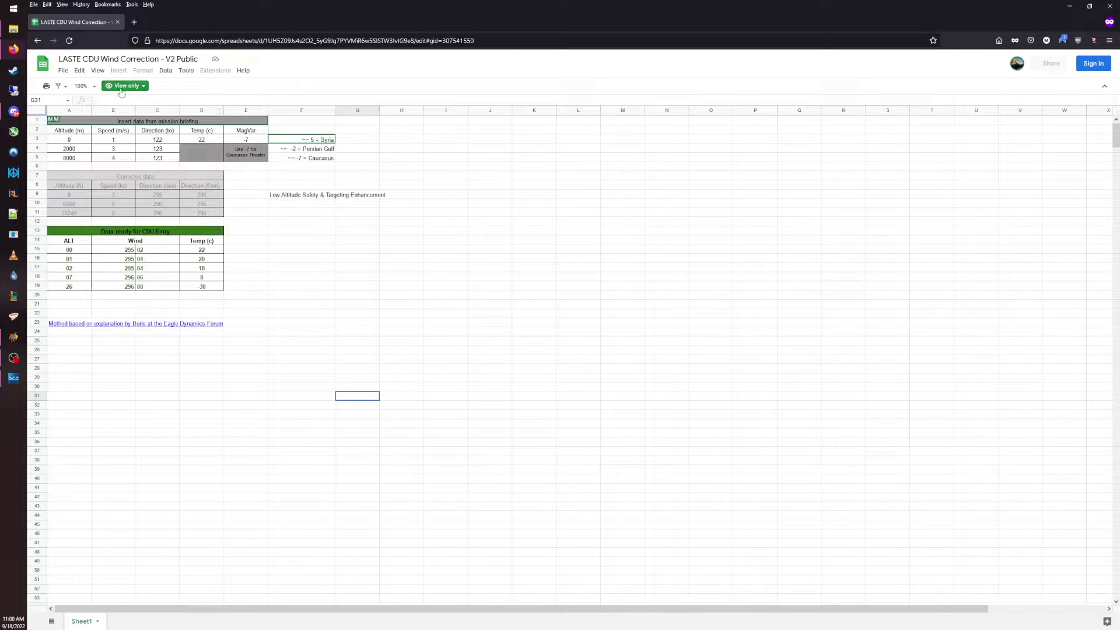
{"action": "left_click", "coordinate": [446, 240]}
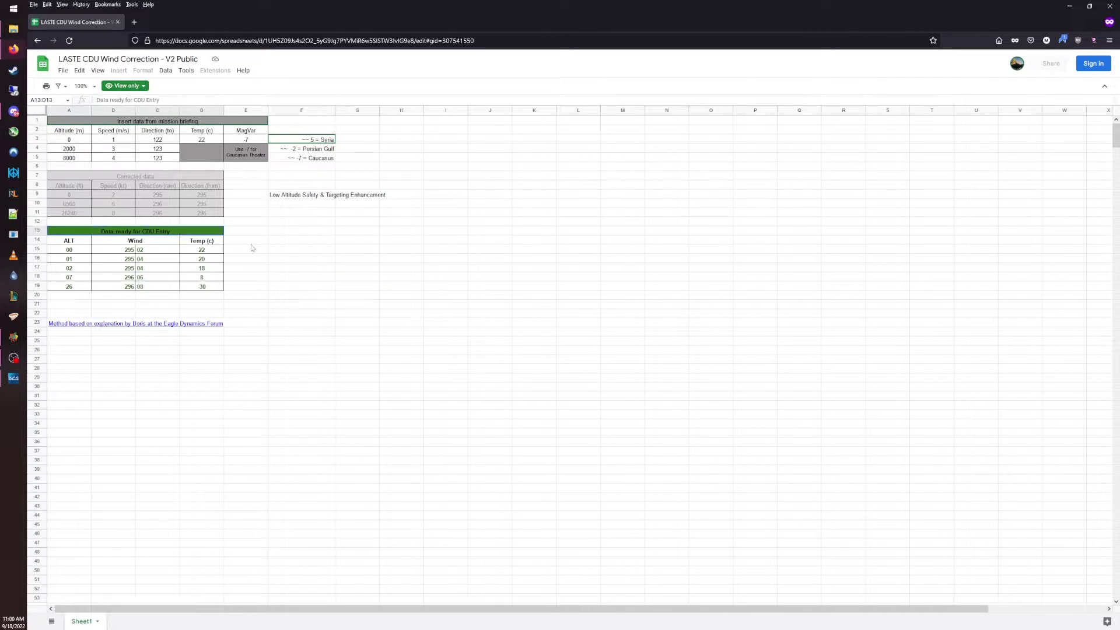
{"action": "left_click", "coordinate": [404, 261]}
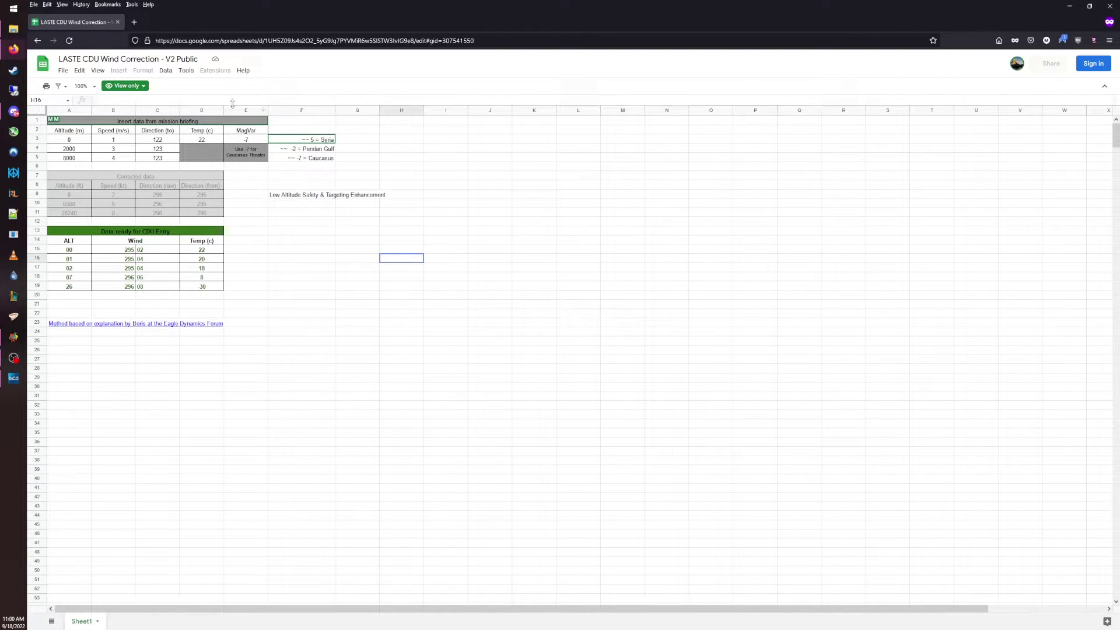
- Download the sheet as a Microsoft Excel (.xlsx) file, then return to the editable copy
{"action": "left_click", "coordinate": [63, 70]}
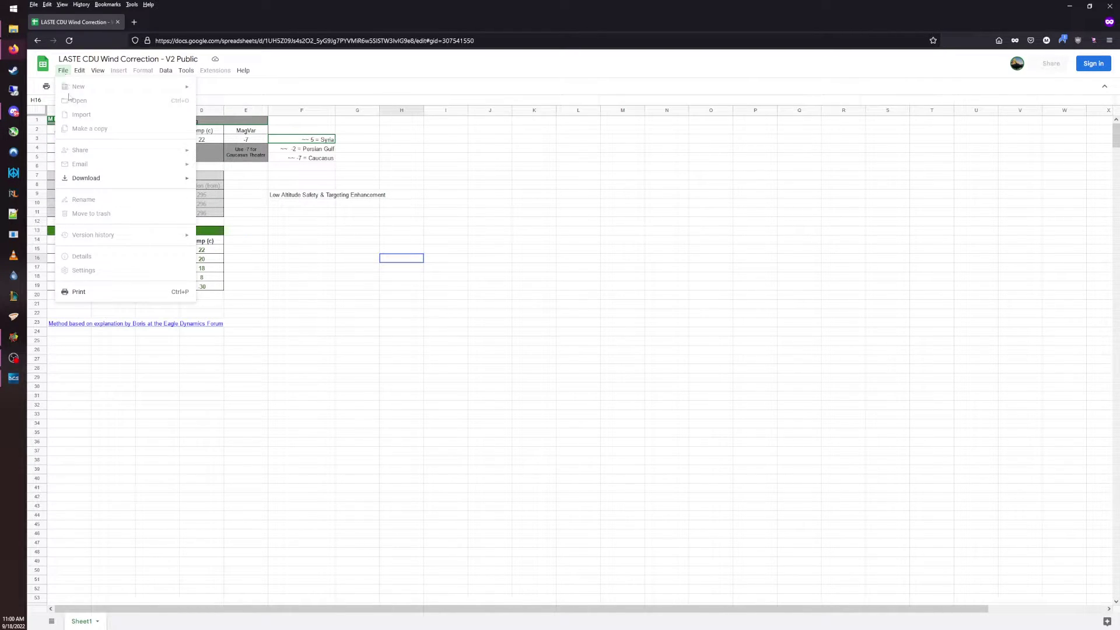
{"action": "mouse_move", "coordinate": [100, 184]}
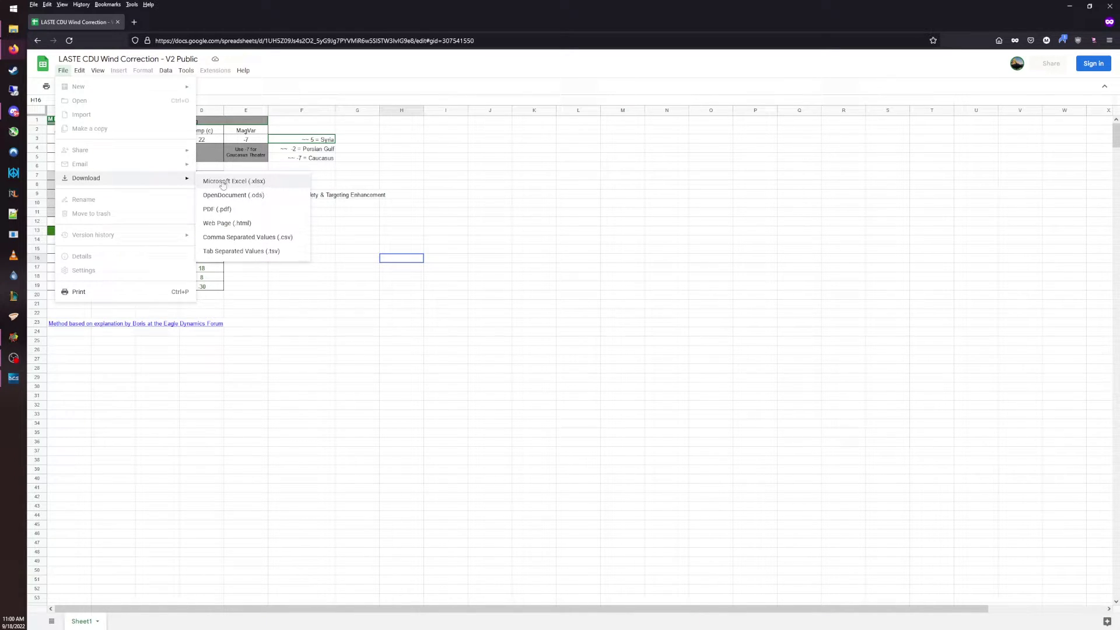
{"action": "left_click", "coordinate": [251, 183]}
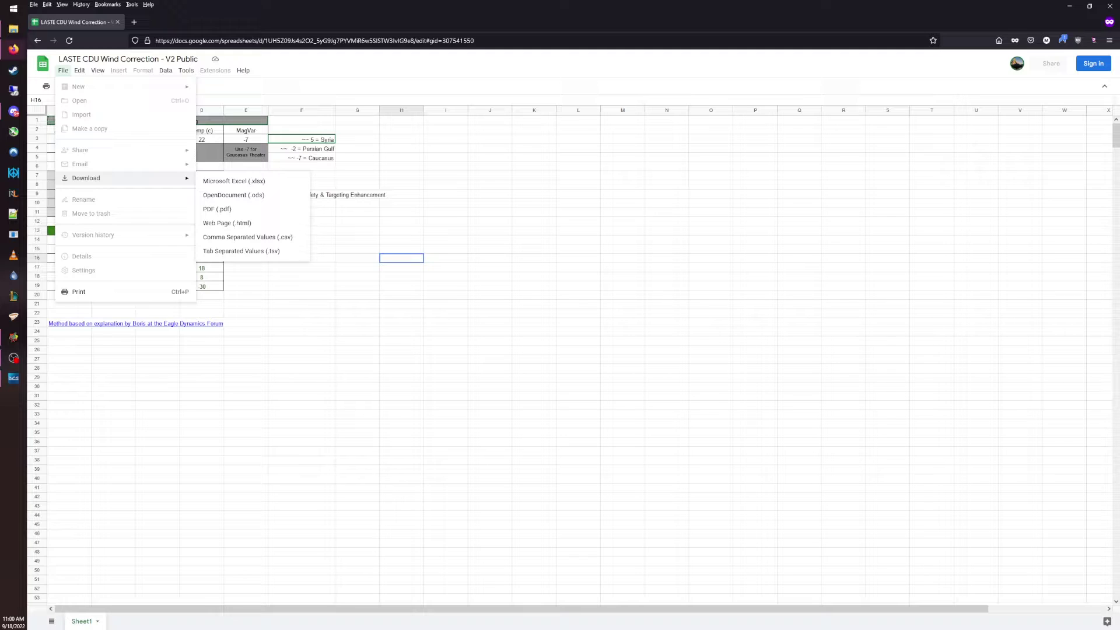
{"action": "key", "text": "alt+Tab"}
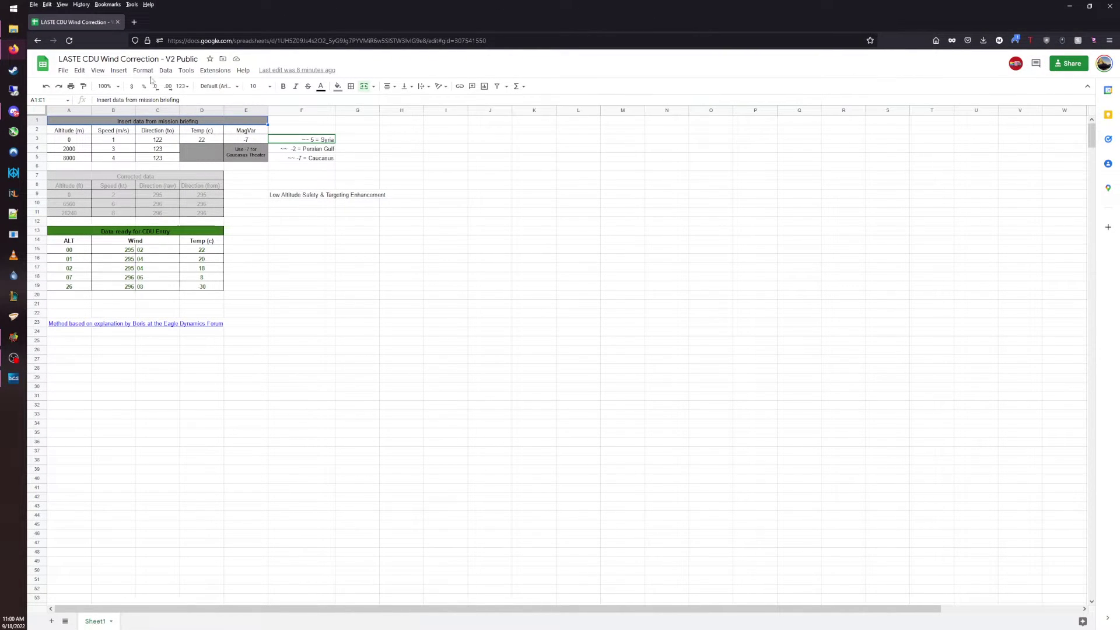
- Dismiss the File menu without importing, and review the column B wind speeds, including 4 at 8000 m
{"action": "left_click", "coordinate": [63, 70]}
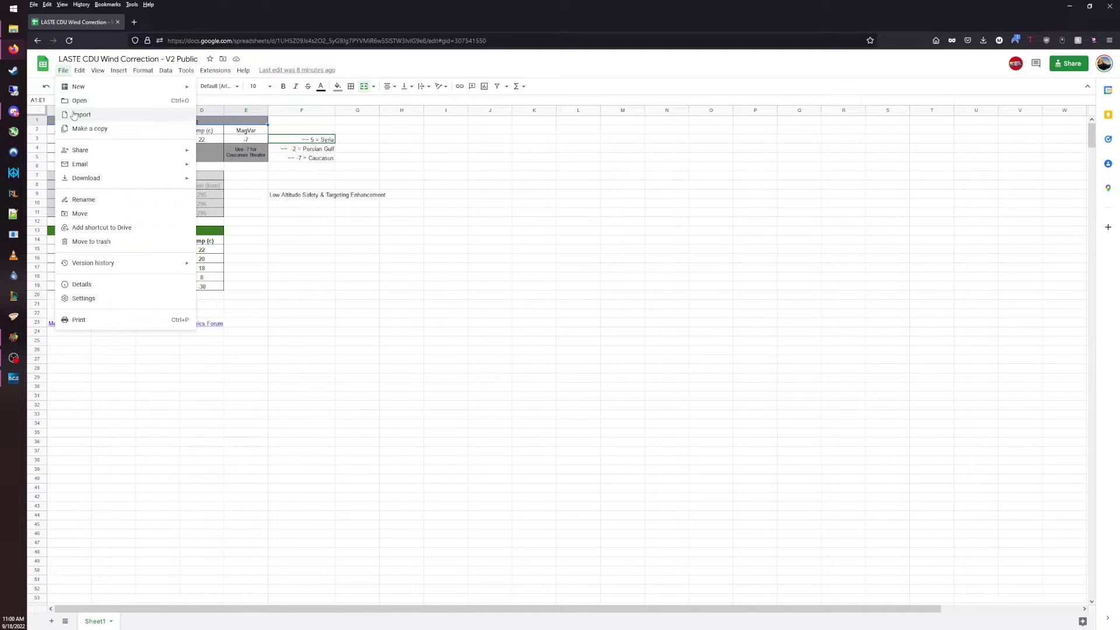
{"action": "left_click", "coordinate": [653, 196]}
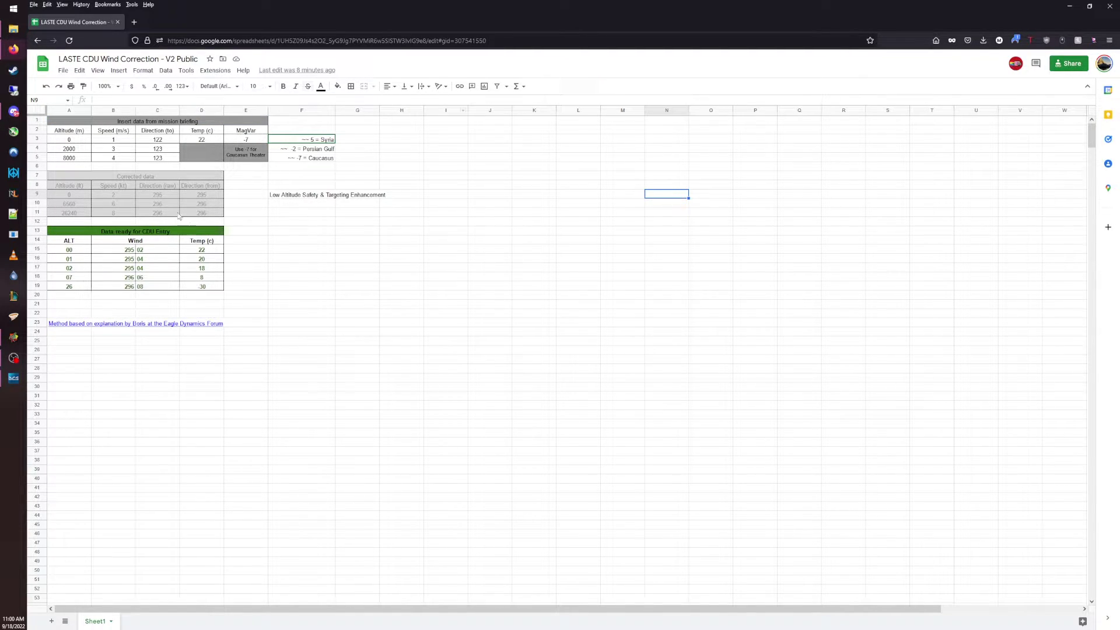
{"action": "left_click", "coordinate": [113, 195]}
{"action": "left_click", "coordinate": [117, 149]}
{"action": "left_click", "coordinate": [117, 159]}
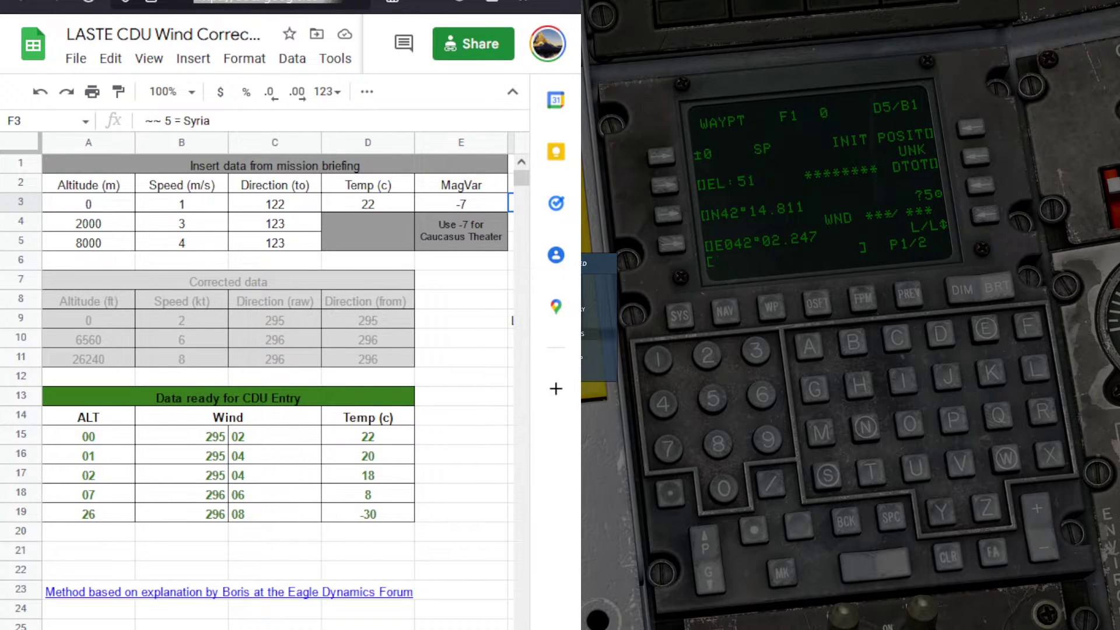
- Open the DCS mission briefing to the weather section showing winds of 1, 3 and 4 m/s
{"action": "left_click", "coordinate": [598, 309]}
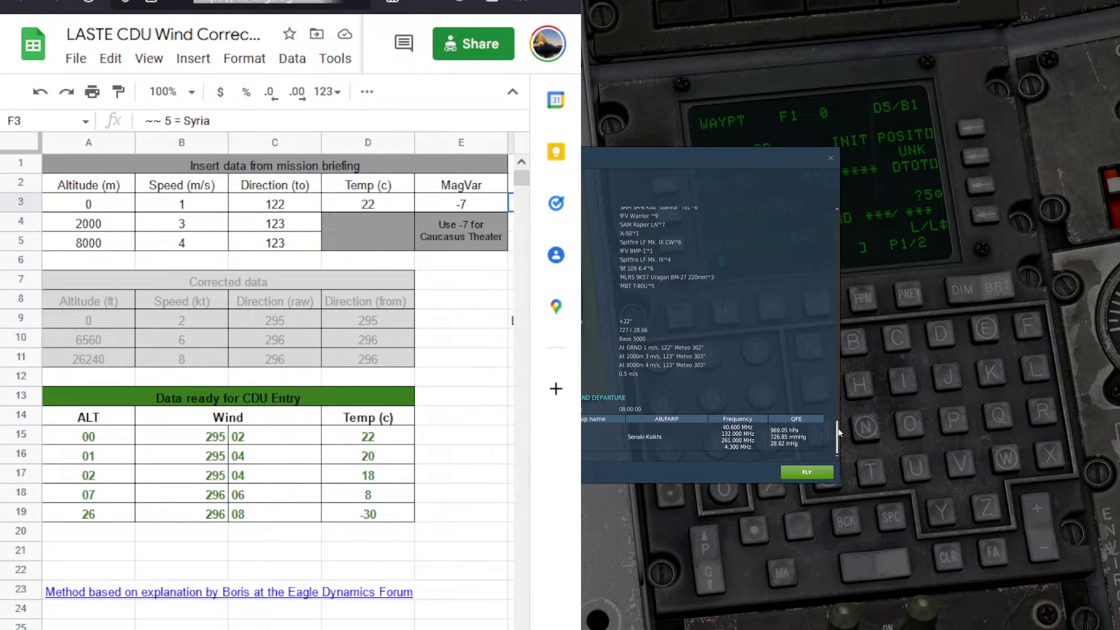
{"action": "left_click_drag", "start_coordinate": [836, 436], "coordinate": [809, 394]}
{"action": "scroll", "coordinate": [809, 394], "scroll_direction": "down", "scroll_amount": 5}
{"action": "left_click", "coordinate": [102, 205]}
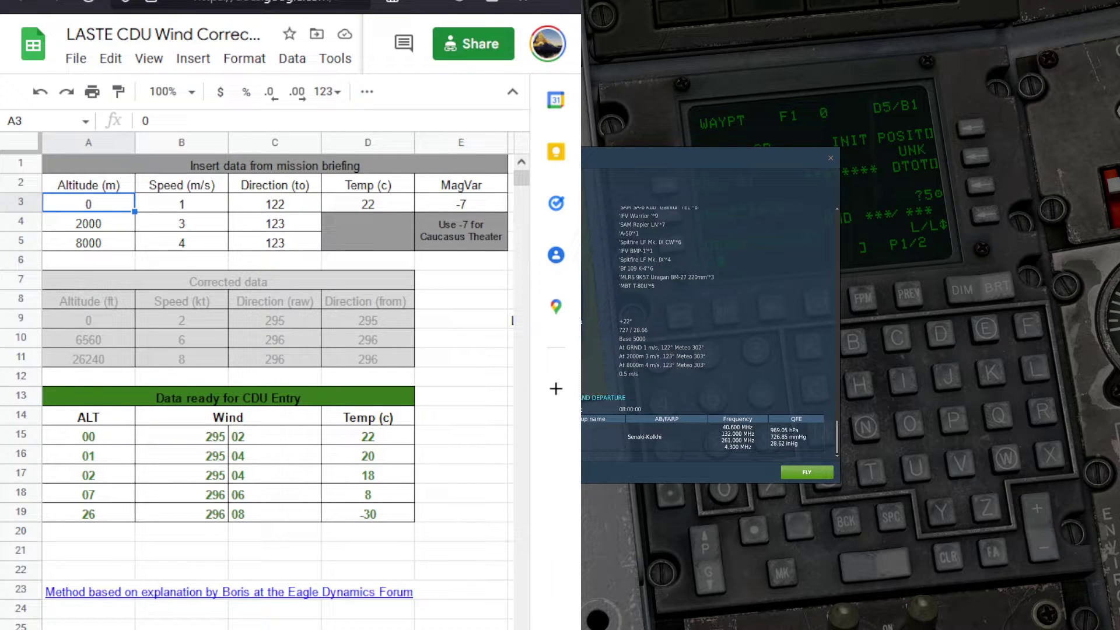
{"action": "left_click", "coordinate": [211, 211]}
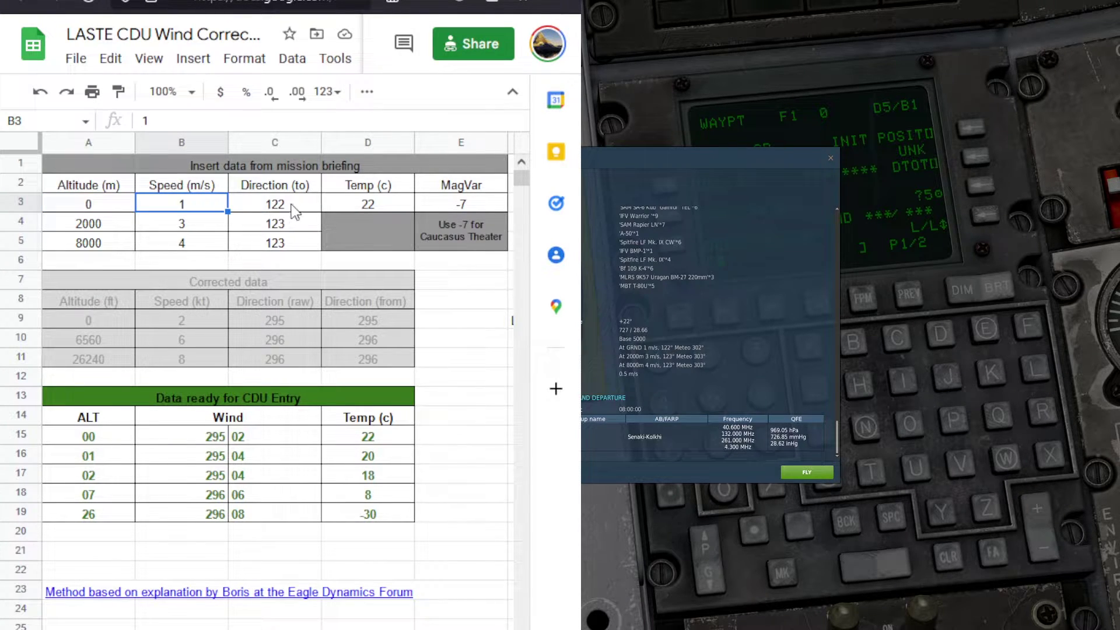
{"action": "left_click", "coordinate": [86, 228]}
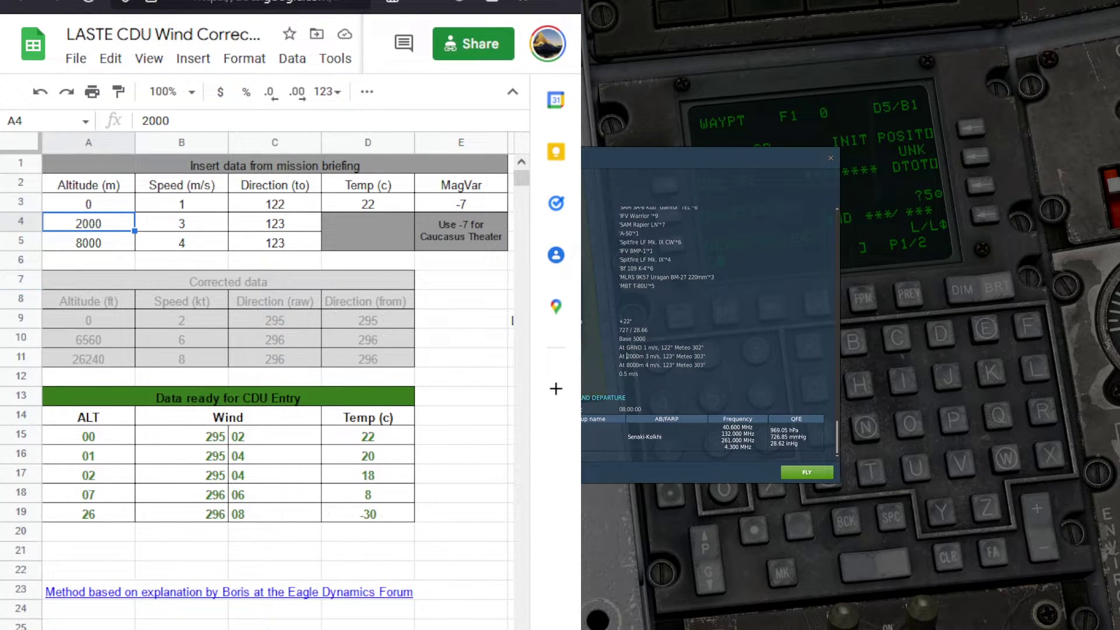
{"action": "left_click", "coordinate": [116, 241]}
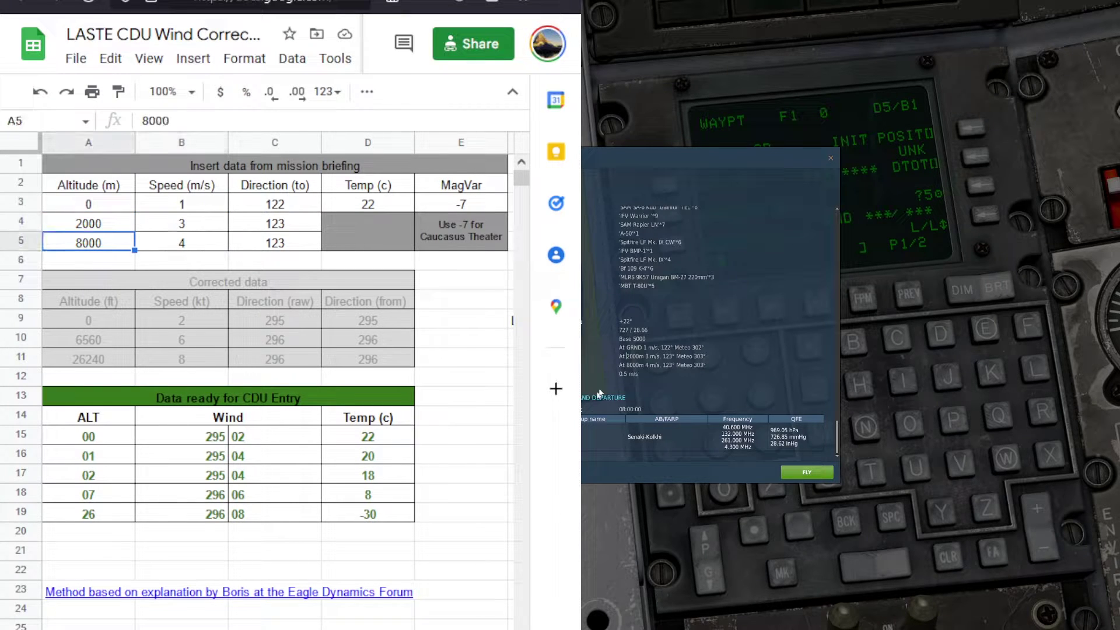
{"action": "key", "text": "Right"}
{"action": "key", "text": "Right"}
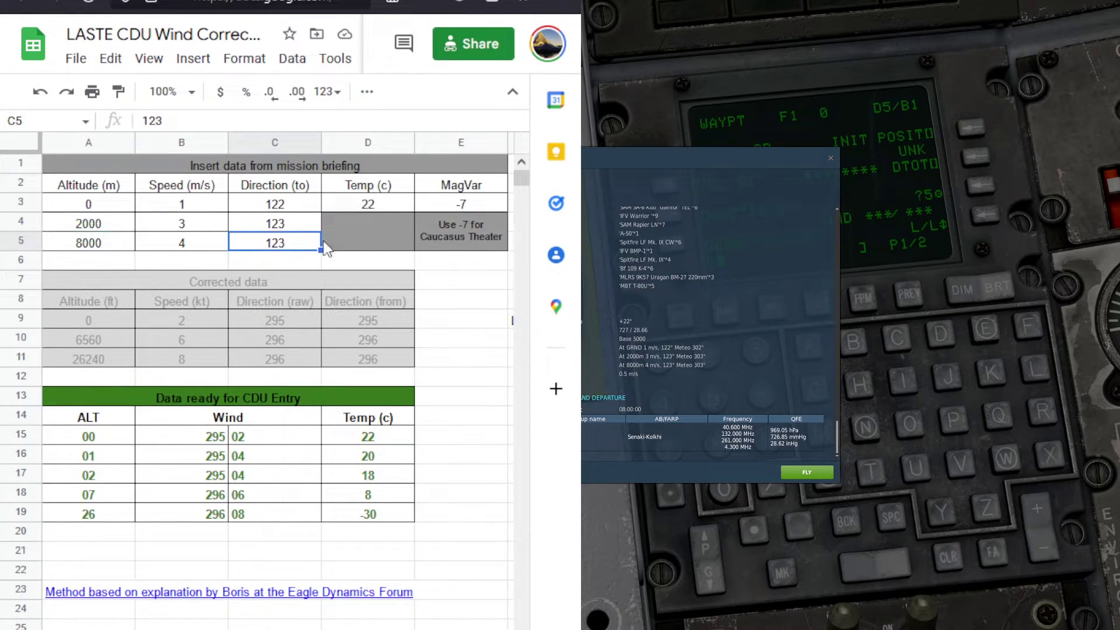
{"action": "left_click", "coordinate": [378, 206]}
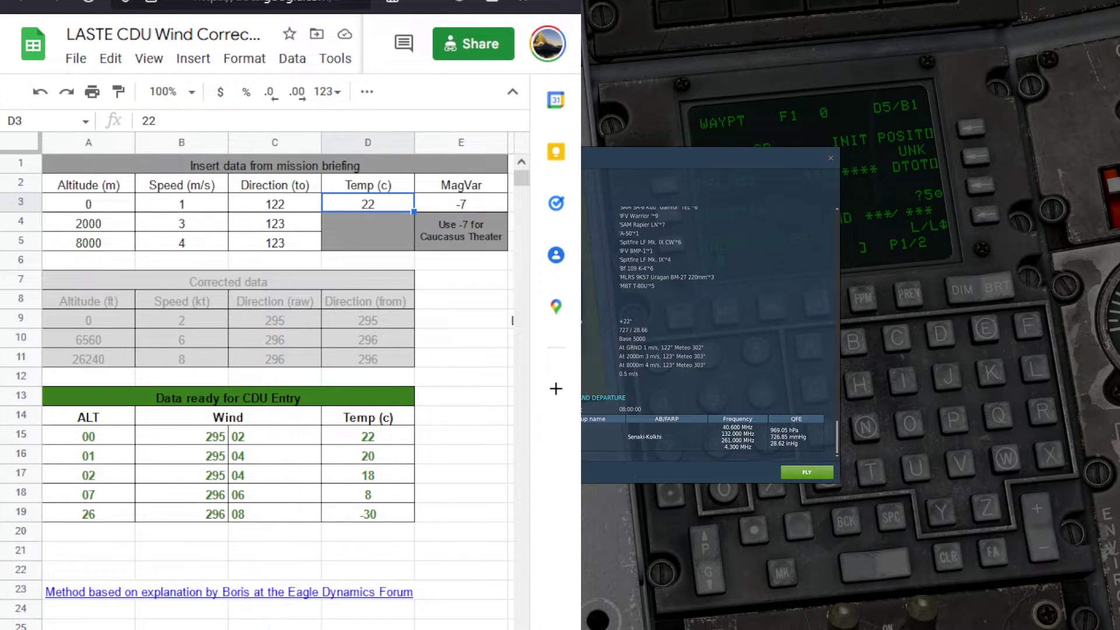
{"action": "scroll", "coordinate": [512, 320], "scroll_direction": "right", "scroll_amount": 4}
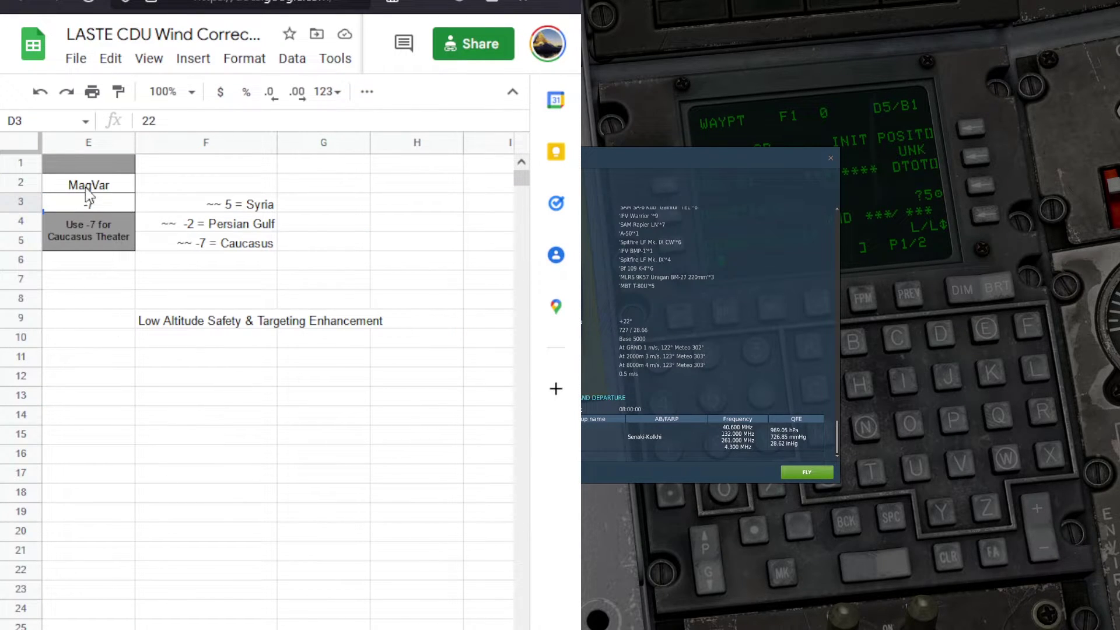
- Review MagVar -7 and the Caucasus, Persian Gulf and Syria notes, then show columns A–E
{"action": "left_click", "coordinate": [85, 184]}
{"action": "left_click", "coordinate": [88, 205]}
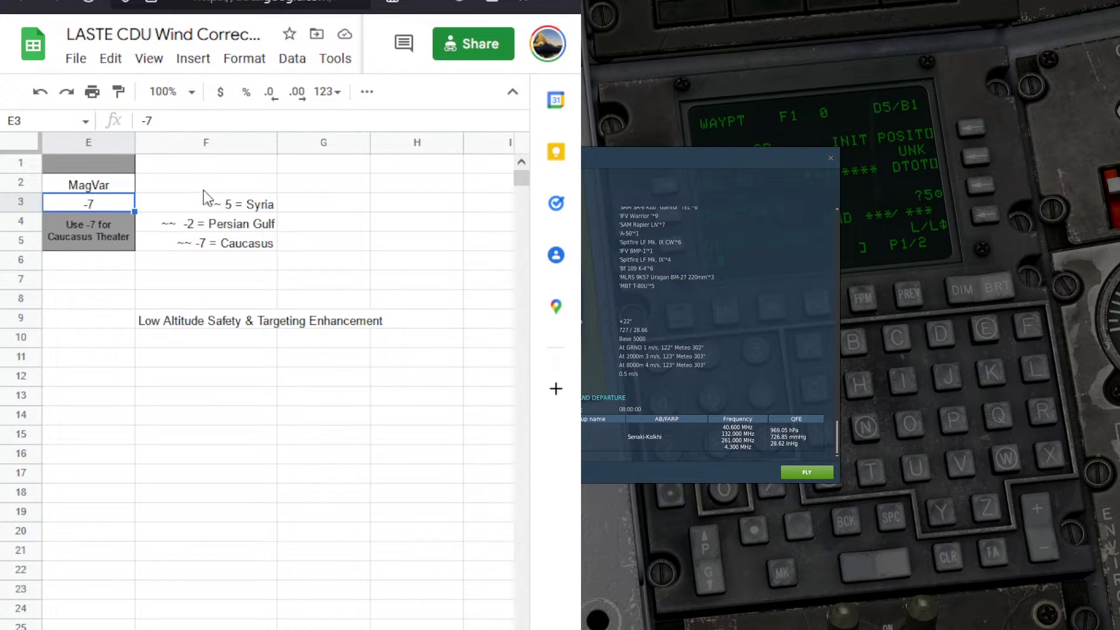
{"action": "left_click", "coordinate": [228, 244]}
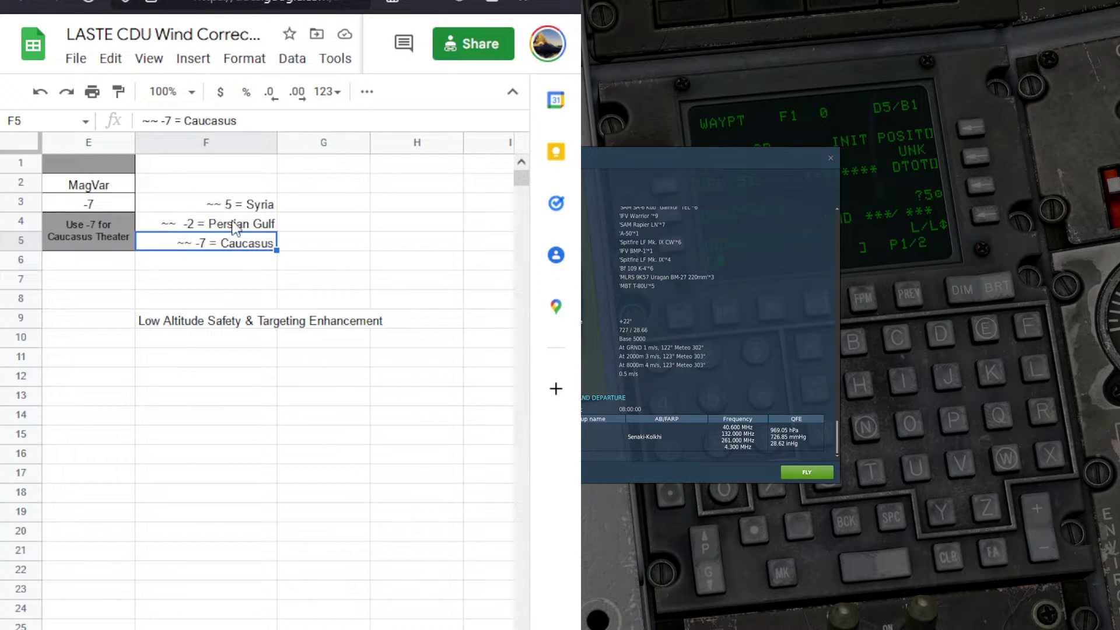
{"action": "left_click", "coordinate": [231, 228]}
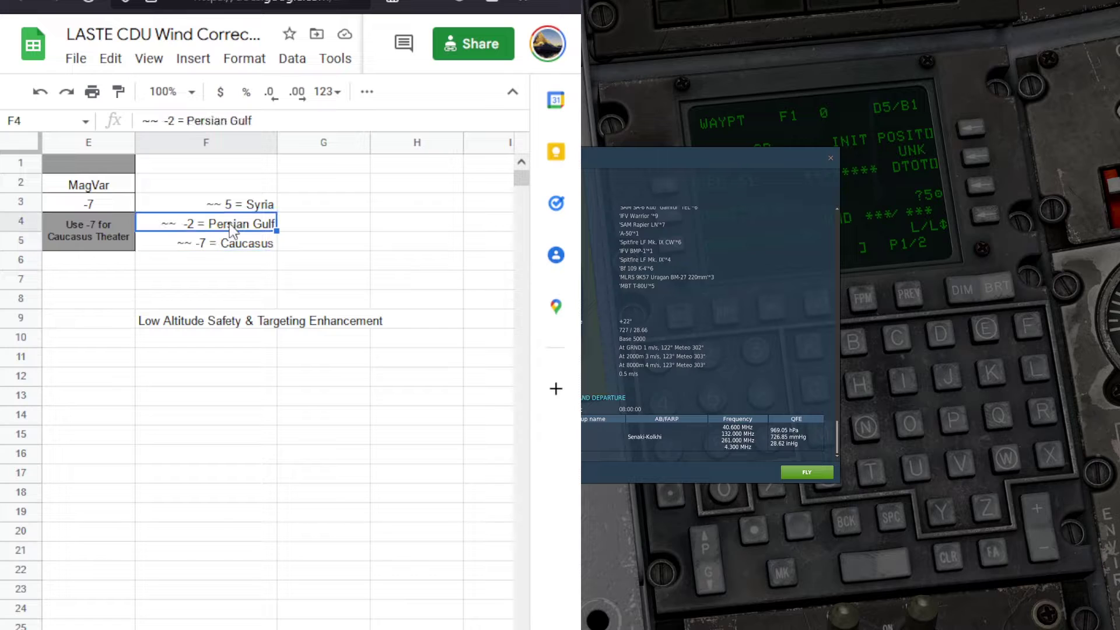
{"action": "left_click", "coordinate": [269, 204]}
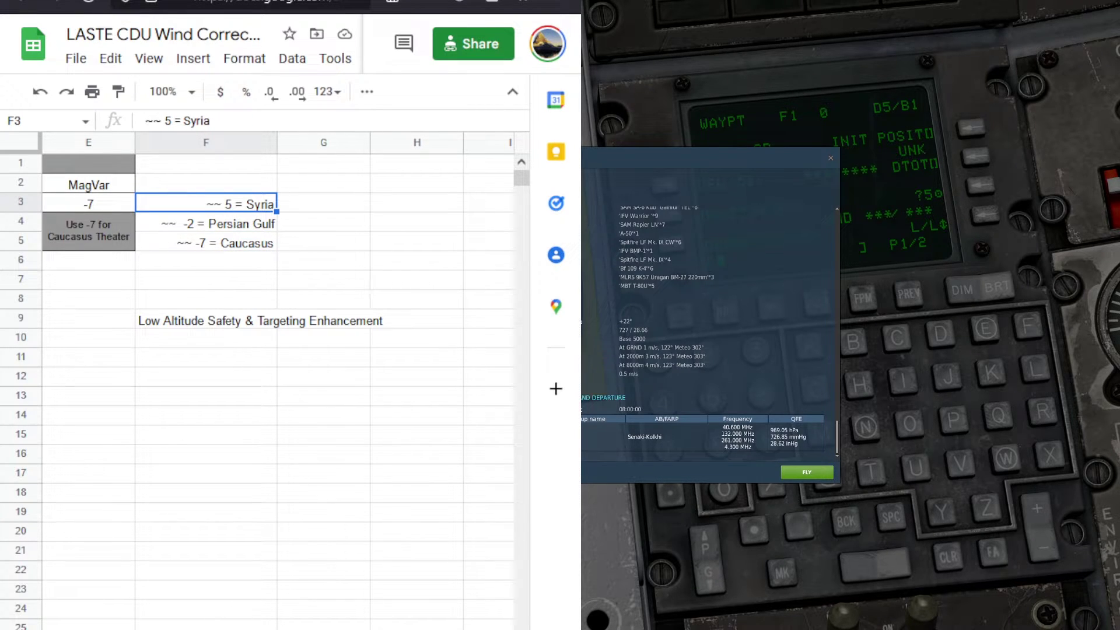
{"action": "scroll", "coordinate": [512, 320], "scroll_direction": "left", "scroll_amount": 5}
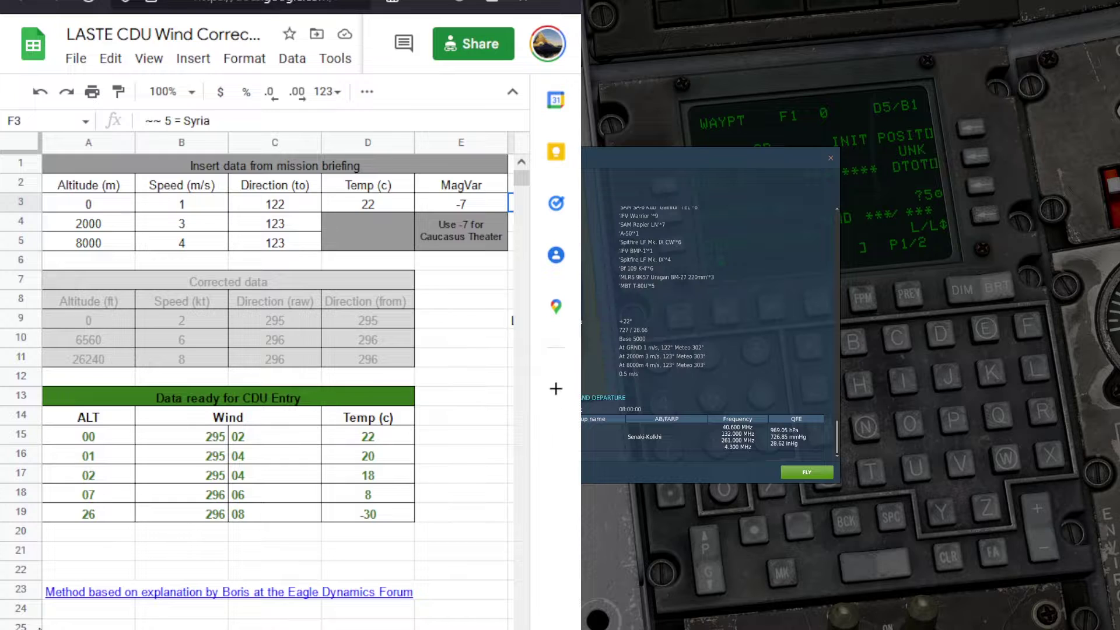
{"action": "mouse_move", "coordinate": [191, 601]}
- Review the Direction column and the A13:D16 CDU entry rows, then close the DCS mission briefing
{"action": "left_click", "coordinate": [273, 185]}
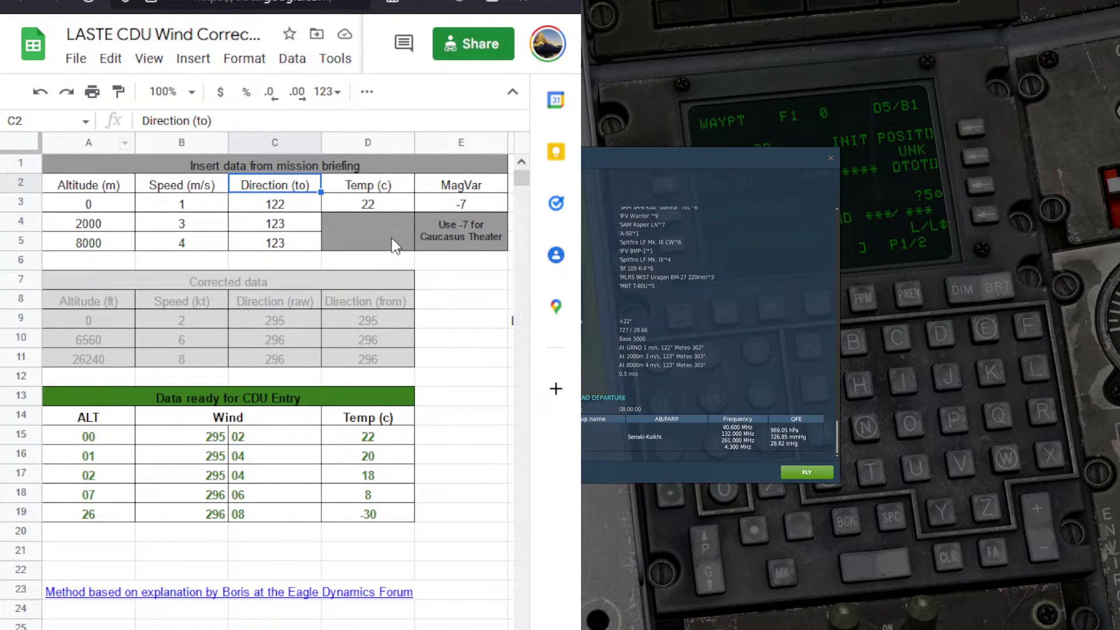
{"action": "left_click", "coordinate": [174, 381]}
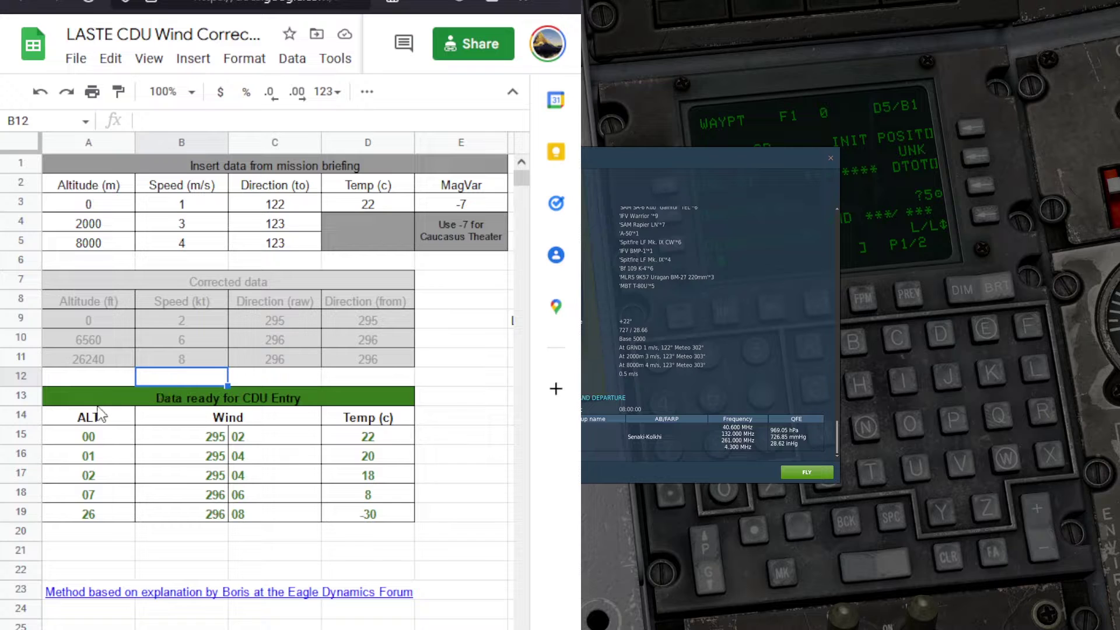
{"action": "left_click_drag", "start_coordinate": [84, 402], "coordinate": [327, 524]}
{"action": "left_click", "coordinate": [463, 566]}
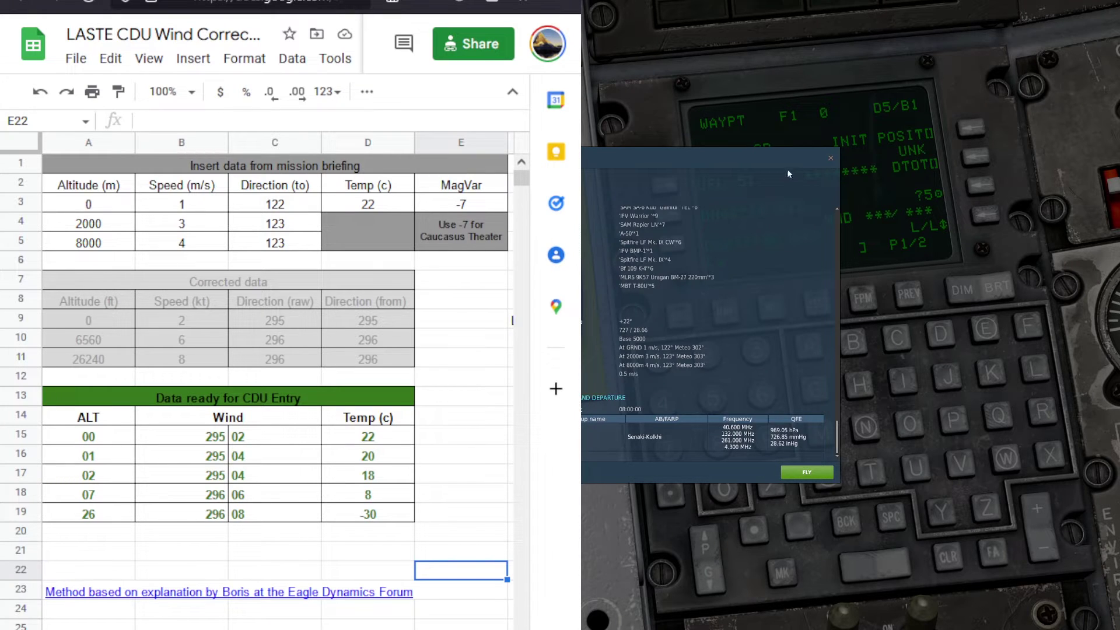
{"action": "left_click", "coordinate": [831, 158]}
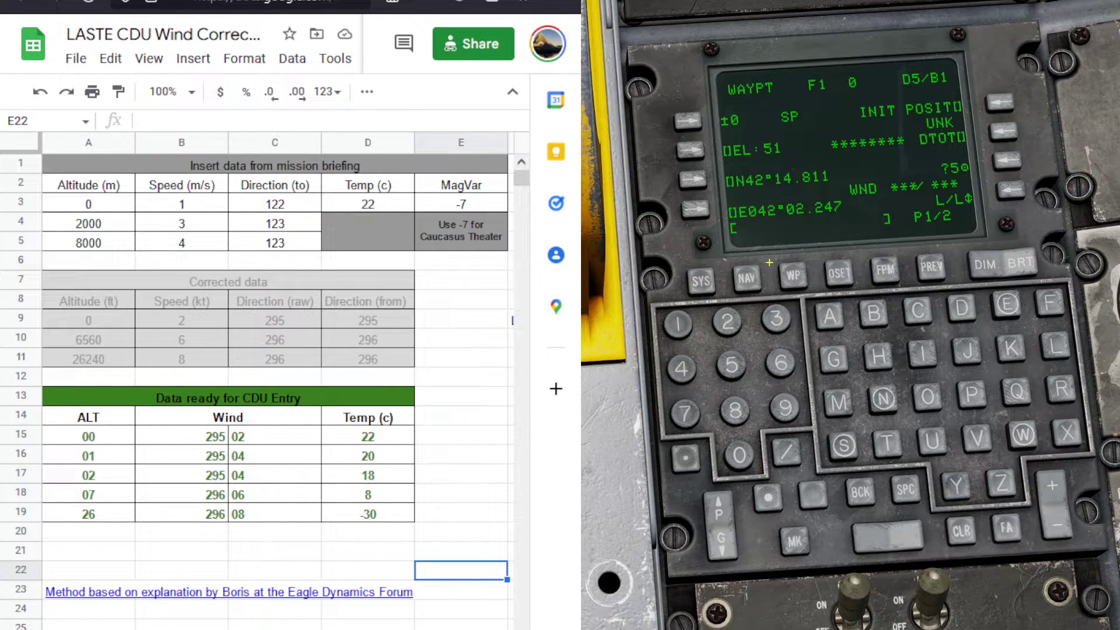
- Go from the CDU SYS page to LASTE and then to the WIND page
{"action": "left_click", "coordinate": [692, 280]}
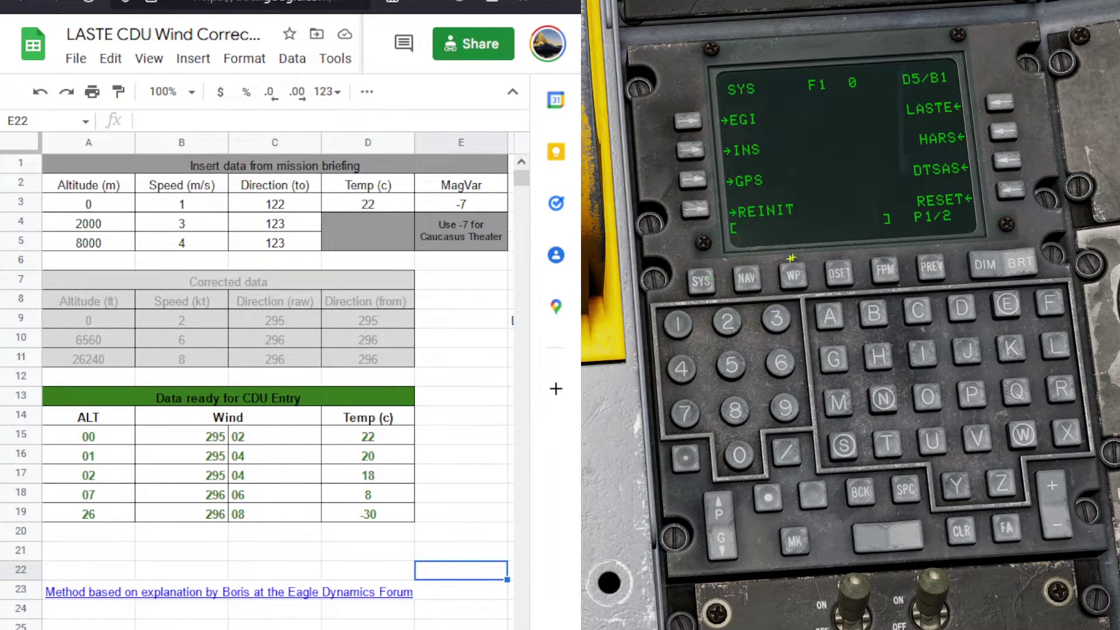
{"action": "left_click", "coordinate": [997, 101]}
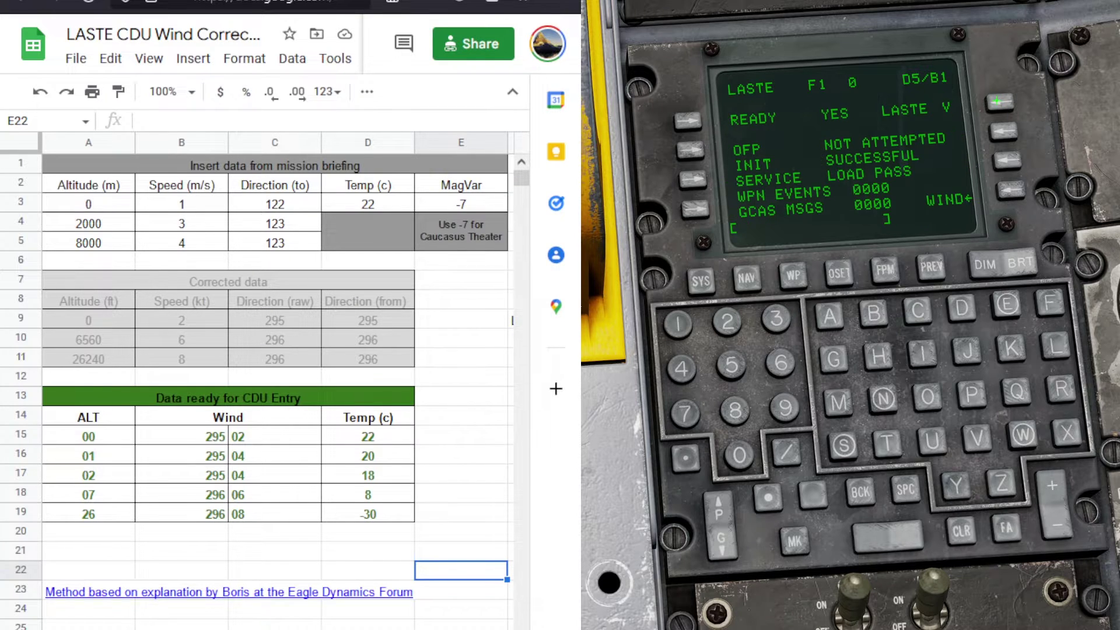
{"action": "left_click", "coordinate": [1008, 191]}
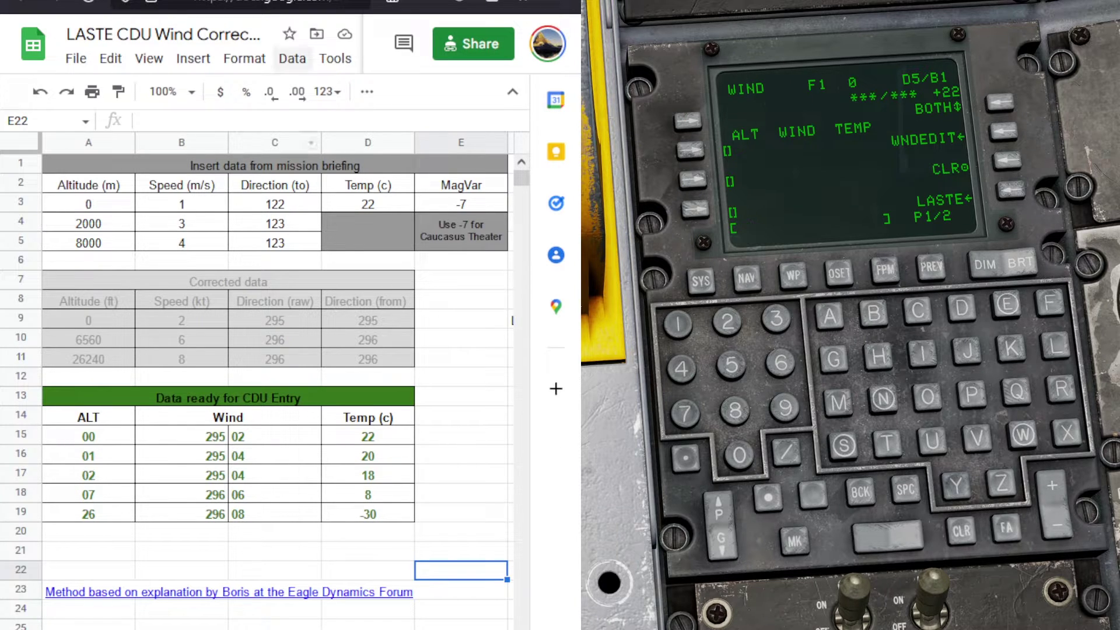
- Enter altitudes 00, 01 and 02 on the first three CDU wind lines, following the sheet's ALT column
{"action": "left_click", "coordinate": [134, 419]}
{"action": "left_click", "coordinate": [194, 431]}
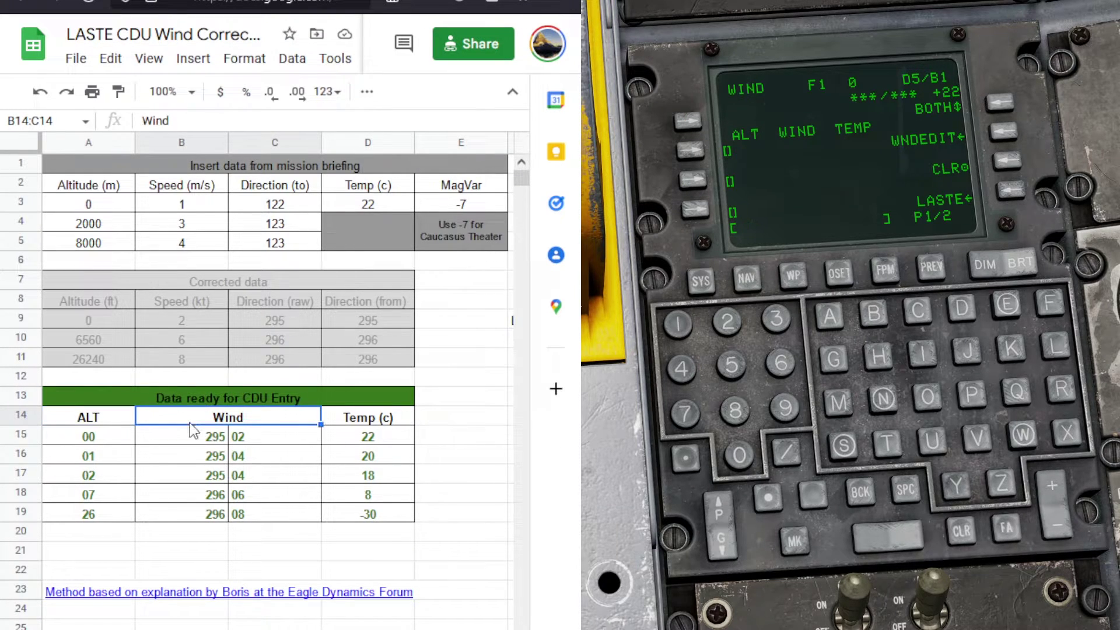
{"action": "left_click", "coordinate": [370, 426]}
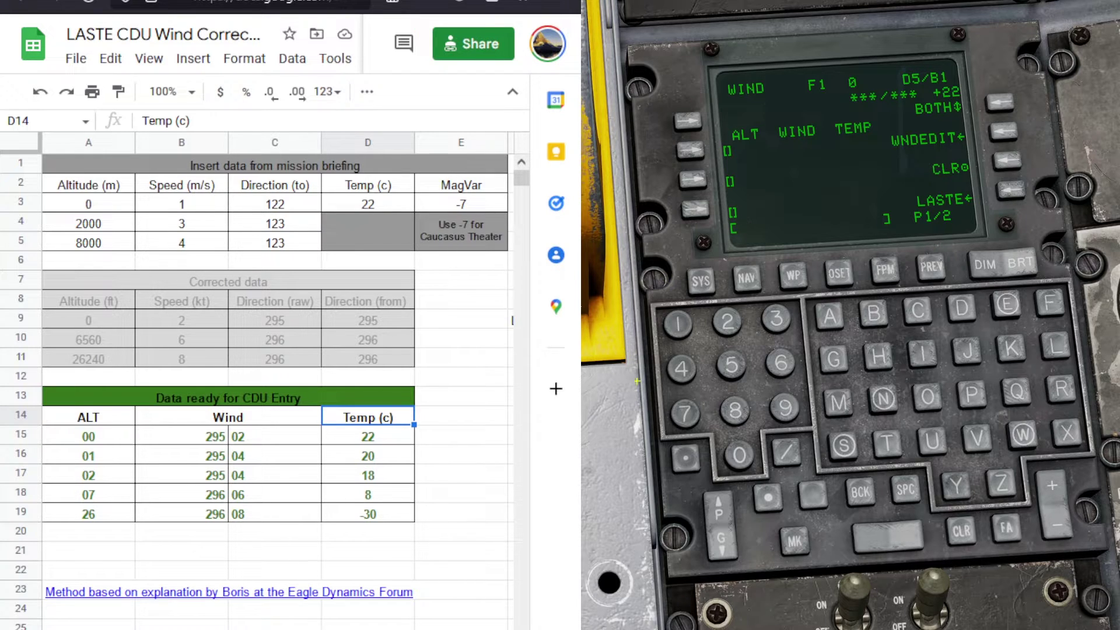
{"action": "left_click", "coordinate": [734, 455]}
{"action": "left_click", "coordinate": [734, 455]}
{"action": "left_click", "coordinate": [693, 150]}
{"action": "left_click", "coordinate": [743, 456]}
{"action": "left_click", "coordinate": [678, 324]}
{"action": "left_click", "coordinate": [693, 179]}
{"action": "left_click", "coordinate": [739, 453]}
{"action": "left_click", "coordinate": [730, 323]}
{"action": "left_click", "coordinate": [693, 207]}
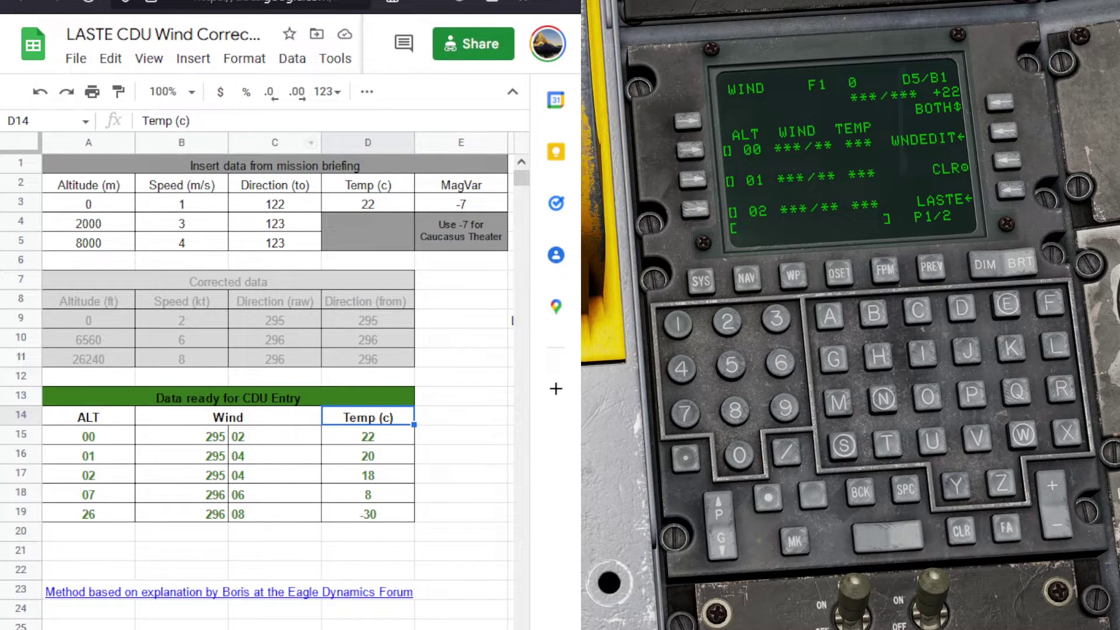
- Recheck altitudes 01 and 02 in the sheet and return focus to the DCS cockpit
{"action": "key", "text": "Home"}
{"action": "left_click", "coordinate": [110, 458]}
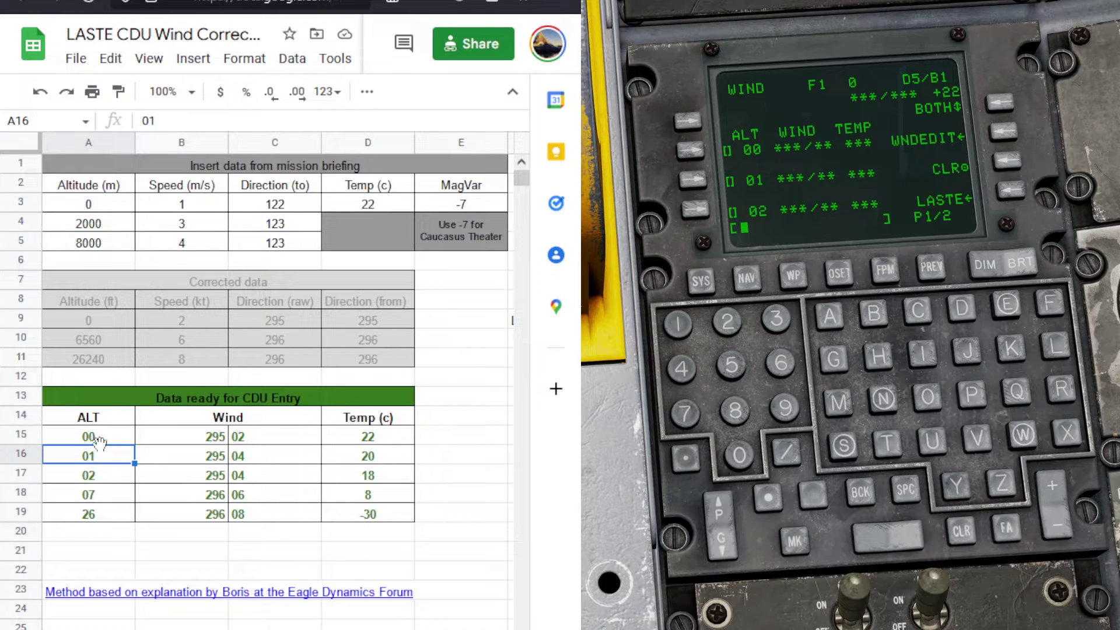
{"action": "left_click", "coordinate": [109, 470]}
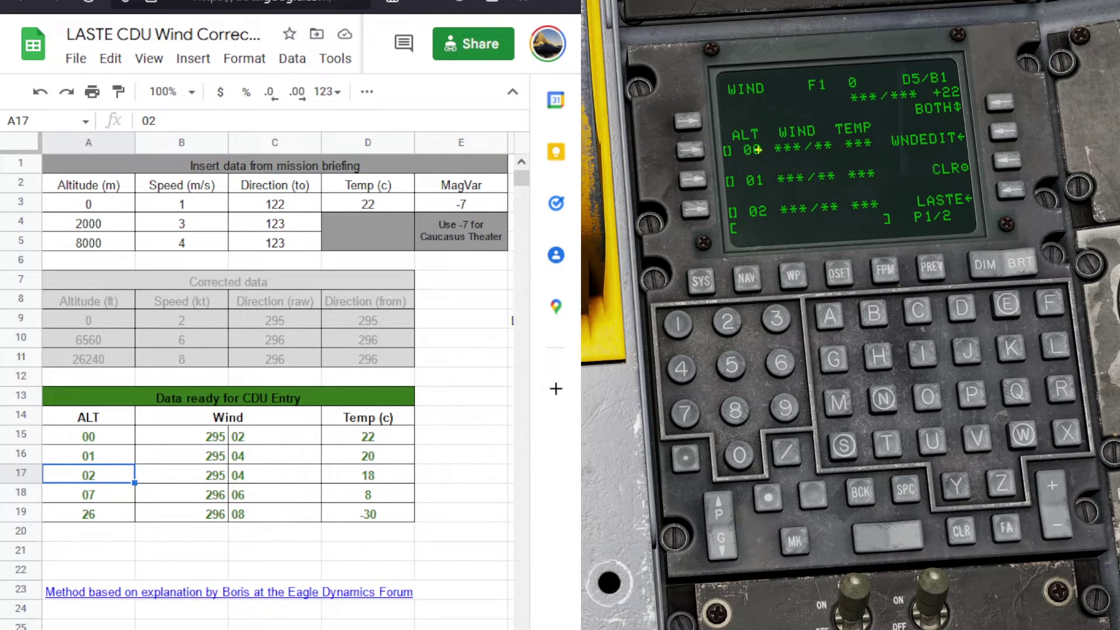
{"action": "left_click", "coordinate": [239, 3]}
{"action": "key", "text": "Escape"}
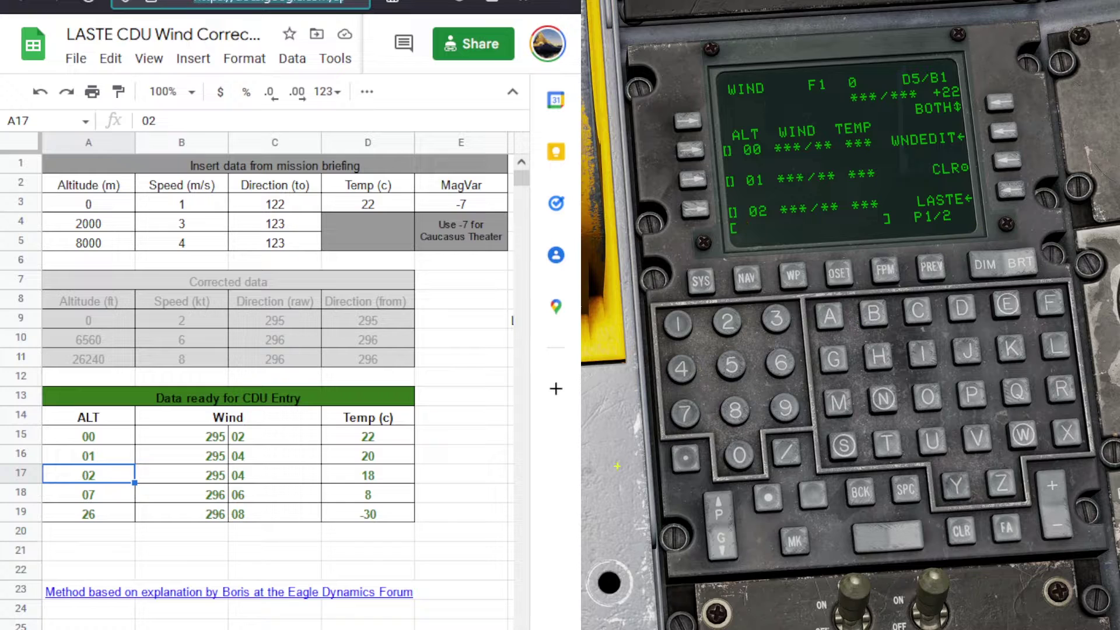
{"action": "left_click", "coordinate": [689, 507]}
- On the second wind page, enter altitudes 07 and 26 on the first two lines
{"action": "left_click", "coordinate": [723, 545]}
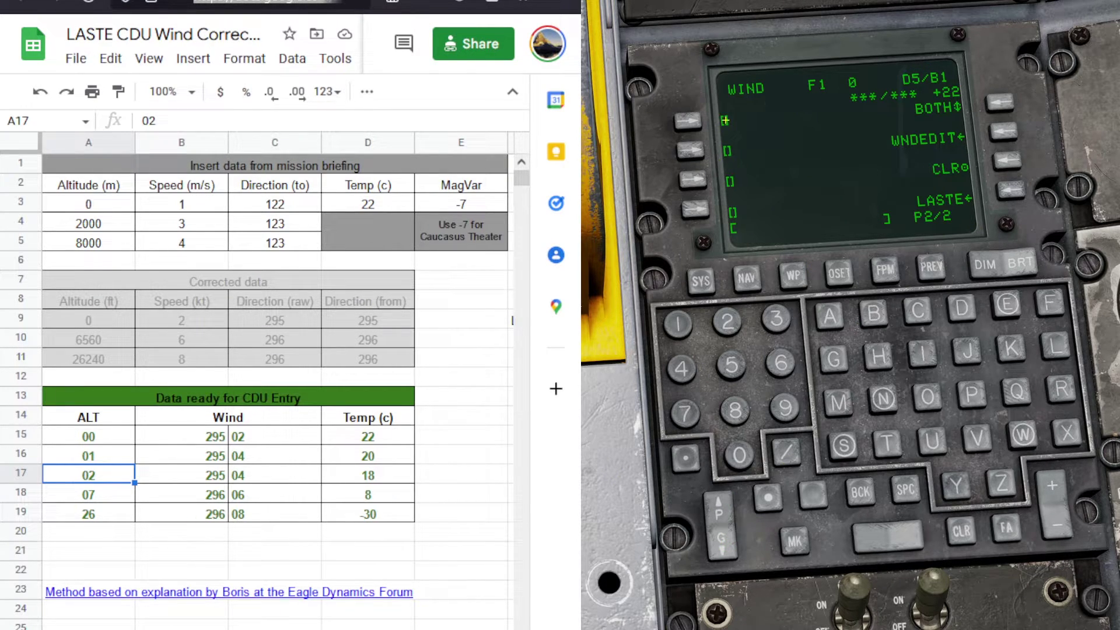
{"action": "left_click", "coordinate": [740, 455]}
{"action": "left_click", "coordinate": [685, 413]}
{"action": "left_click", "coordinate": [688, 120]}
{"action": "left_click", "coordinate": [736, 324]}
{"action": "left_click", "coordinate": [781, 362]}
{"action": "left_click", "coordinate": [687, 151]}
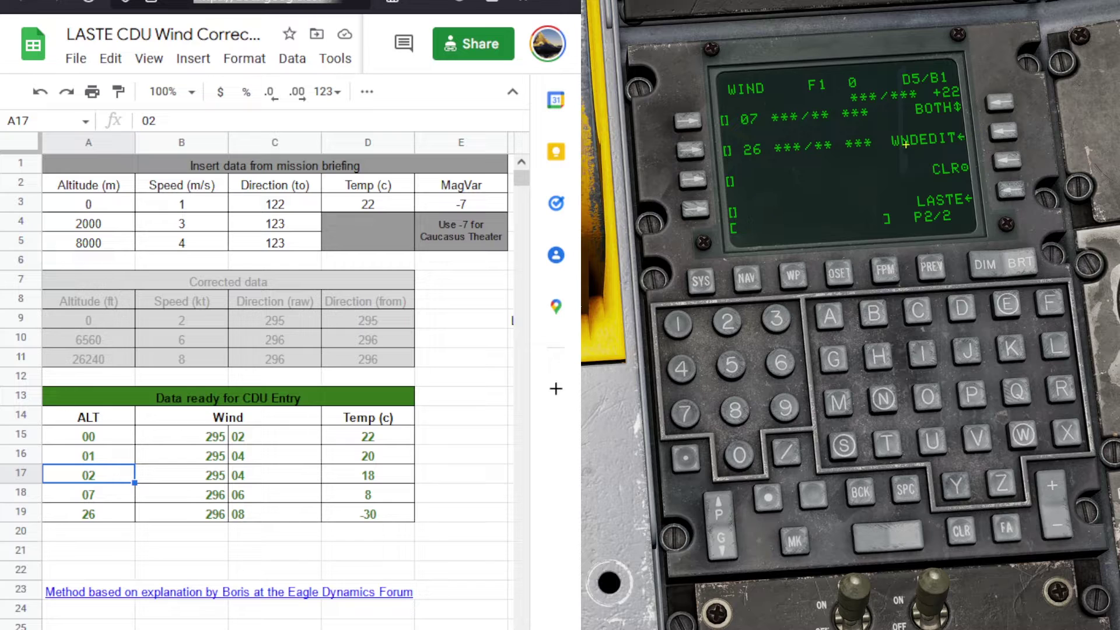
- Open the wind edit page and check the first wind direction and speed in cells B15 and C15
{"action": "left_click", "coordinate": [1003, 131]}
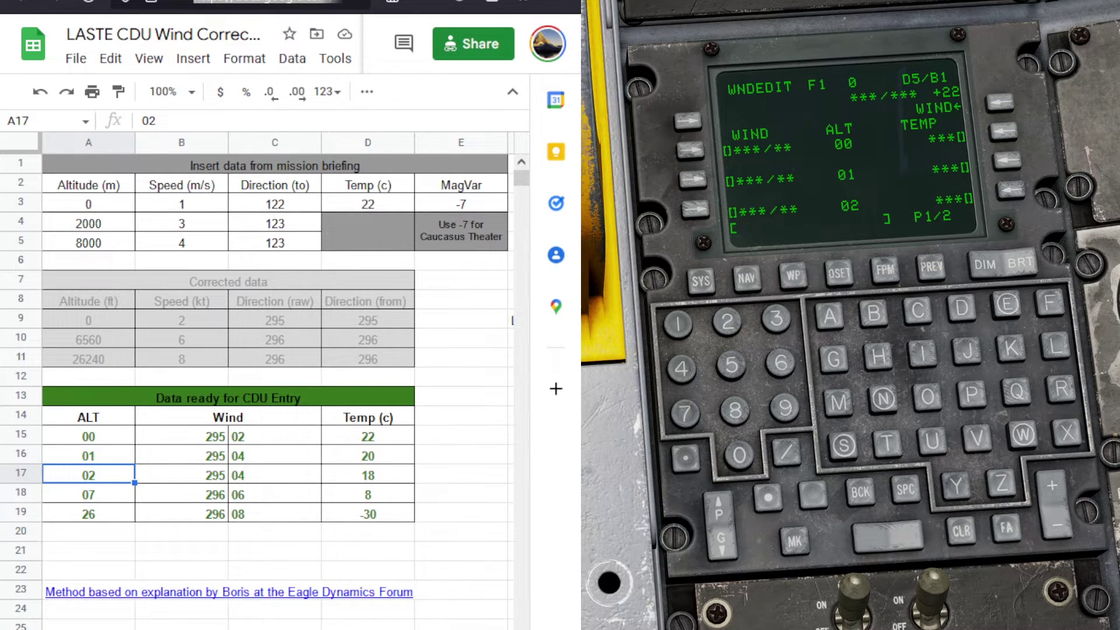
{"action": "key", "text": "Up"}
{"action": "key", "text": "Up"}
{"action": "key", "text": "Right"}
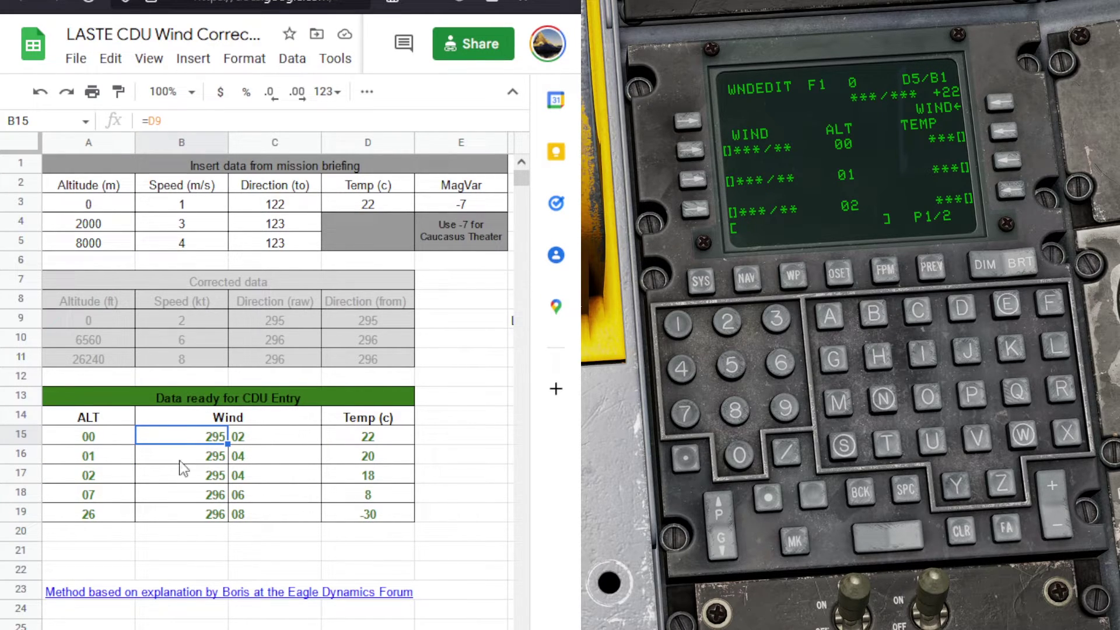
{"action": "left_click", "coordinate": [256, 440]}
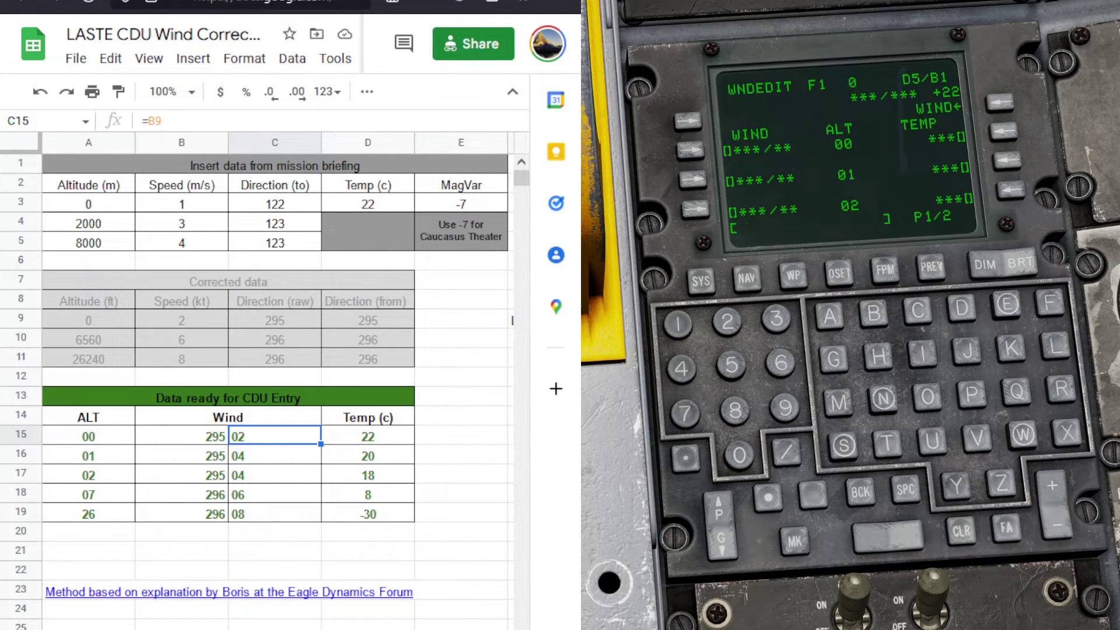
{"action": "left_click", "coordinate": [225, 441]}
{"action": "left_click", "coordinate": [265, 442]}
{"action": "left_click", "coordinate": [187, 448]}
{"action": "left_click", "coordinate": [264, 443]}
{"action": "left_click", "coordinate": [195, 443]}
{"action": "left_click", "coordinate": [260, 441]}
- Enter wind 295/02 for altitude 00 and 295/04 for altitude 01
{"action": "left_click", "coordinate": [727, 321]}
{"action": "left_click", "coordinate": [785, 407]}
{"action": "left_click", "coordinate": [732, 365]}
{"action": "left_click", "coordinate": [739, 455]}
{"action": "left_click", "coordinate": [727, 321]}
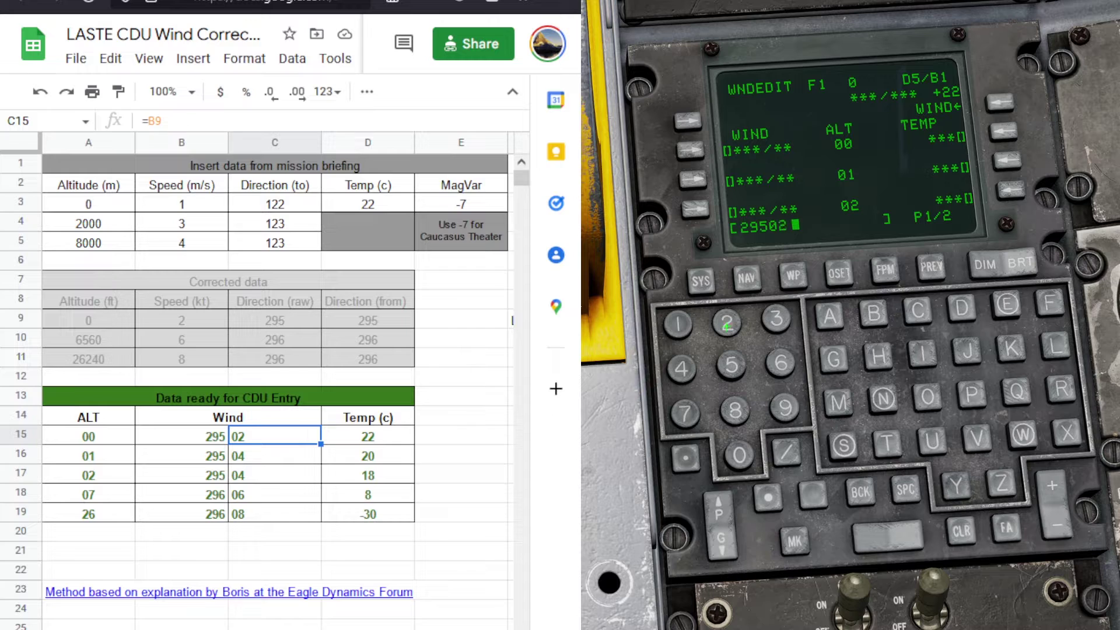
{"action": "left_click", "coordinate": [691, 153]}
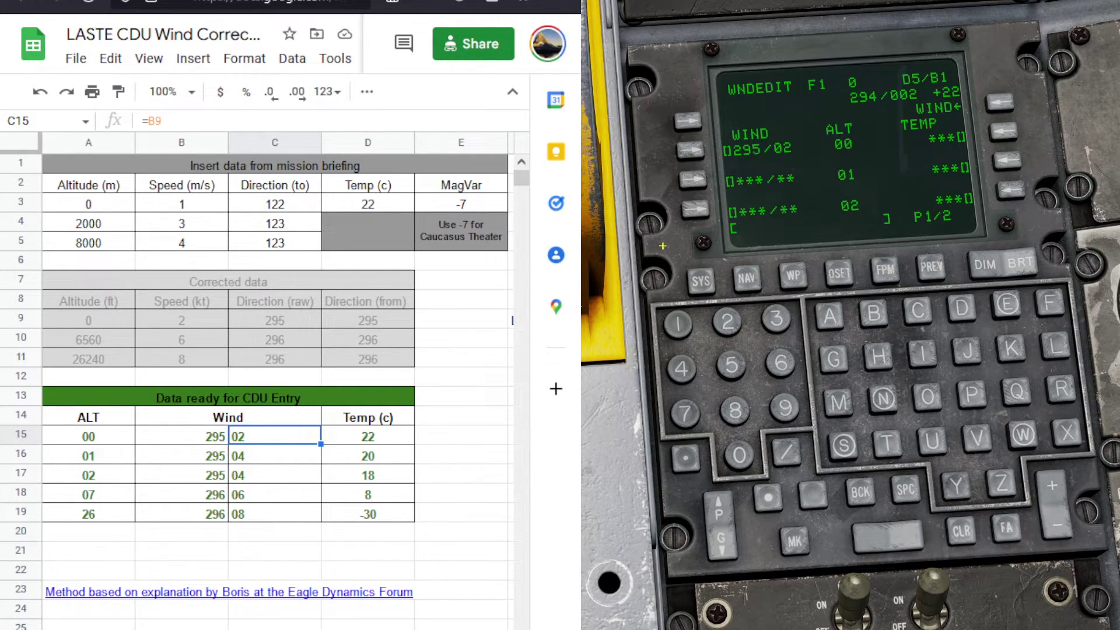
{"action": "left_click", "coordinate": [726, 321]}
{"action": "left_click", "coordinate": [782, 406]}
{"action": "left_click", "coordinate": [731, 364]}
{"action": "left_click", "coordinate": [738, 454]}
{"action": "left_click", "coordinate": [681, 368]}
{"action": "left_click", "coordinate": [694, 180]}
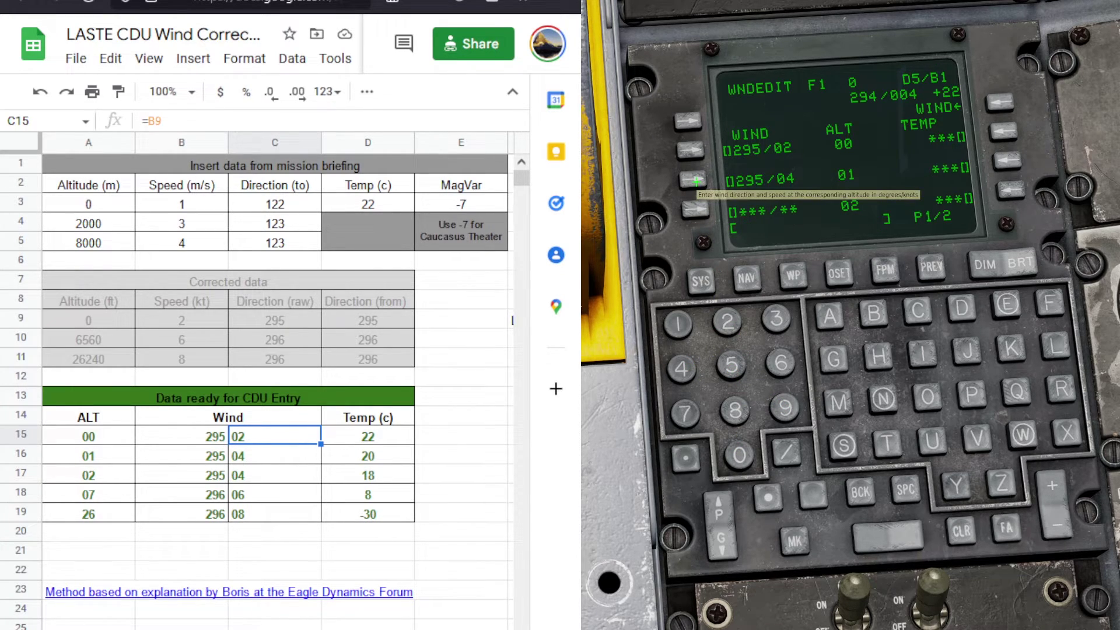
- Enter wind 295/04 for altitude 02
{"action": "left_click", "coordinate": [727, 321]}
{"action": "left_click", "coordinate": [782, 406]}
{"action": "left_click", "coordinate": [732, 364]}
{"action": "left_click", "coordinate": [739, 454]}
{"action": "left_click", "coordinate": [682, 369]}
{"action": "left_click", "coordinate": [694, 209]}
- On the second wind edit page, enter 296/06 for altitude 07 and 296/08 for altitude 26
{"action": "left_click", "coordinate": [721, 513]}
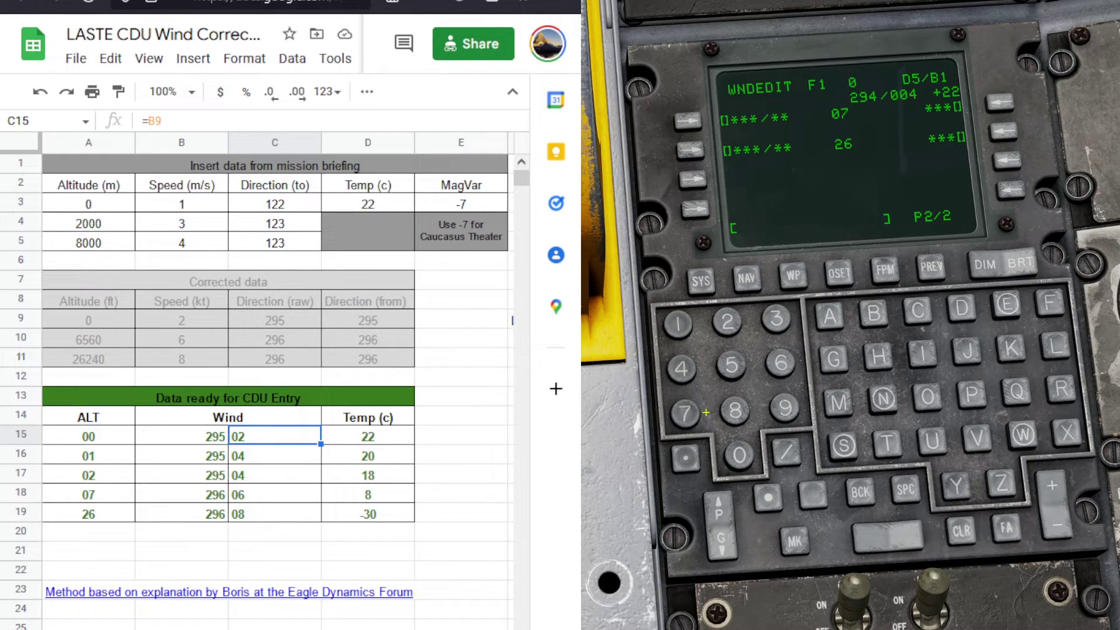
{"action": "left_click", "coordinate": [727, 321]}
{"action": "left_click", "coordinate": [784, 407]}
{"action": "left_click", "coordinate": [780, 363]}
{"action": "left_click", "coordinate": [739, 455]}
{"action": "left_click", "coordinate": [781, 363]}
{"action": "left_click", "coordinate": [699, 124]}
{"action": "left_click", "coordinate": [727, 321]}
{"action": "left_click", "coordinate": [785, 407]}
{"action": "left_click", "coordinate": [781, 362]}
{"action": "left_click", "coordinate": [783, 451]}
{"action": "left_click", "coordinate": [739, 455]}
{"action": "left_click", "coordinate": [735, 410]}
{"action": "left_click", "coordinate": [691, 151]}
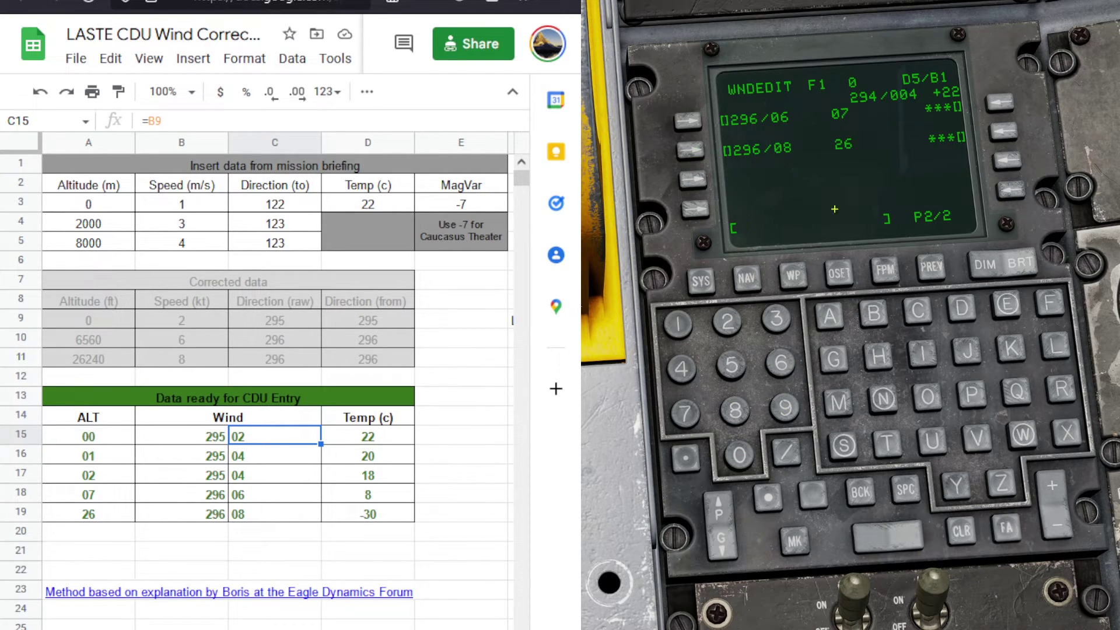
- On page one, enter temperatures +22, +20 and +18 for altitudes 00, 01 and 02
{"action": "left_click", "coordinate": [719, 507]}
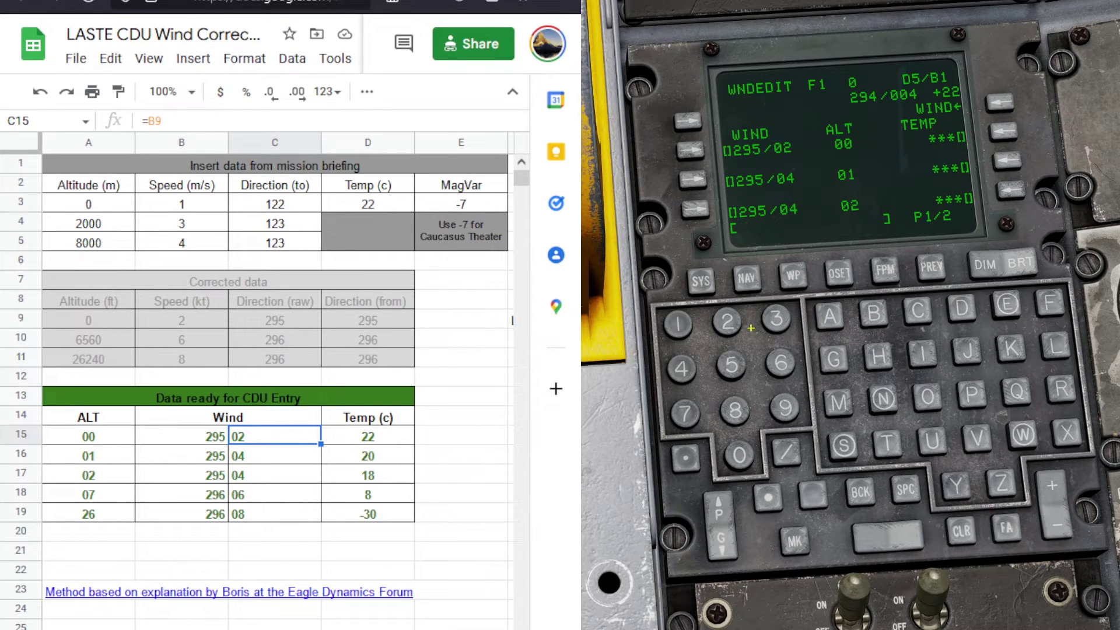
{"action": "left_click", "coordinate": [729, 323]}
{"action": "left_click", "coordinate": [728, 322]}
{"action": "left_click", "coordinate": [1000, 133]}
{"action": "left_click", "coordinate": [728, 324]}
{"action": "left_click", "coordinate": [739, 455]}
{"action": "left_click", "coordinate": [1003, 161]}
{"action": "left_click", "coordinate": [678, 324]}
{"action": "left_click", "coordinate": [735, 410]}
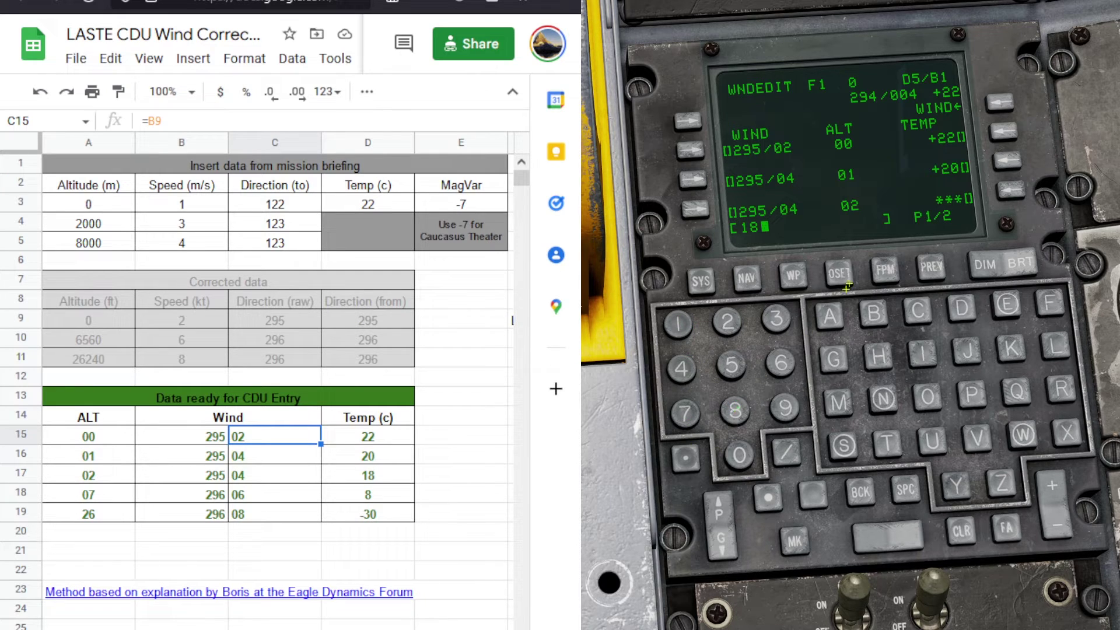
{"action": "left_click", "coordinate": [1004, 187]}
- On page two, set temperature +08 for altitude 07 and -30 for altitude 26
{"action": "left_click", "coordinate": [722, 547]}
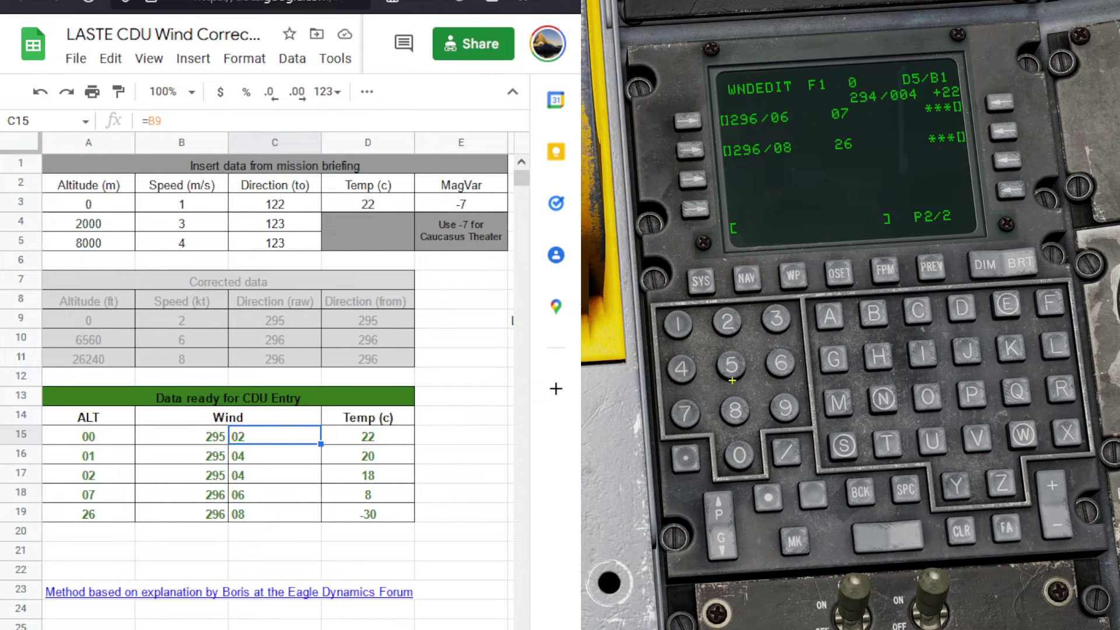
{"action": "left_click", "coordinate": [737, 413]}
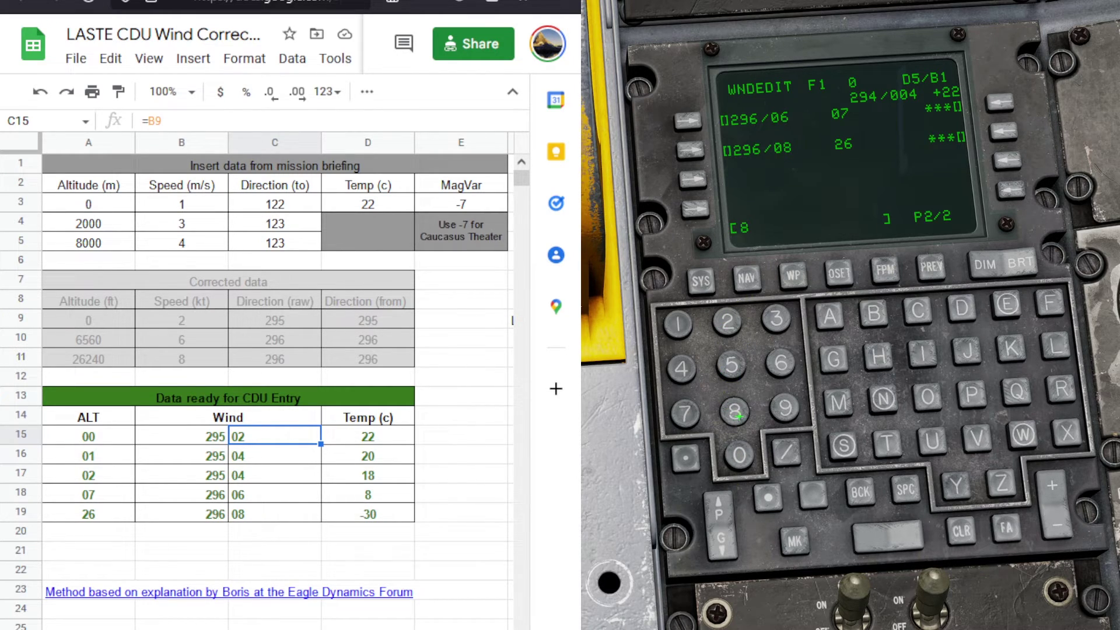
{"action": "left_click", "coordinate": [1003, 103]}
{"action": "left_click", "coordinate": [367, 514]}
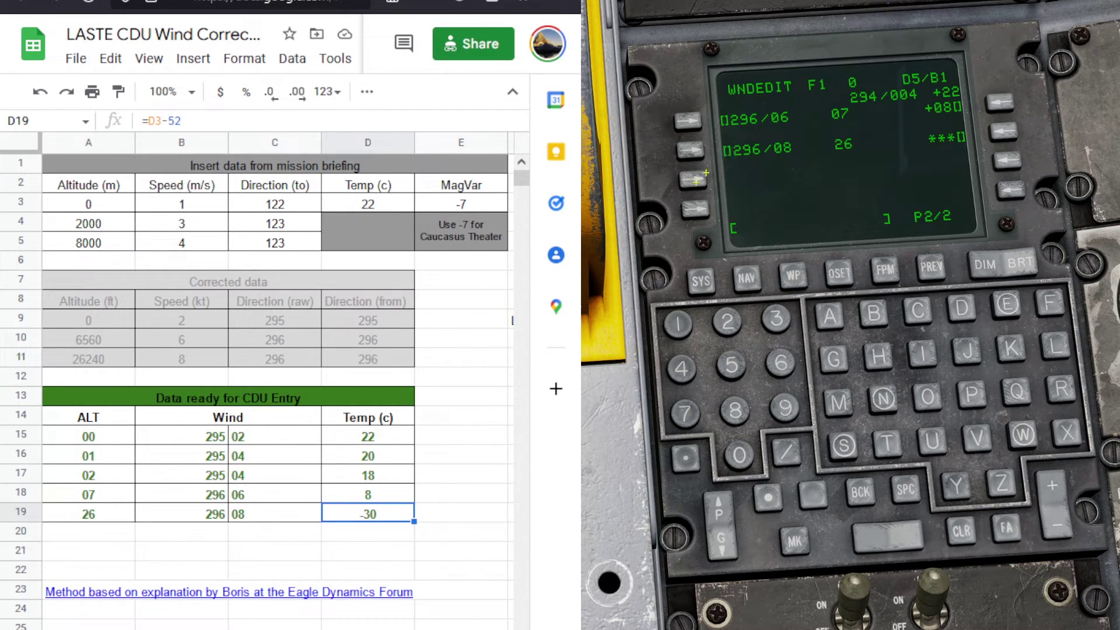
{"action": "left_click", "coordinate": [776, 318]}
{"action": "left_click", "coordinate": [737, 457]}
{"action": "left_click", "coordinate": [1003, 131]}
{"action": "left_click", "coordinate": [1004, 131]}
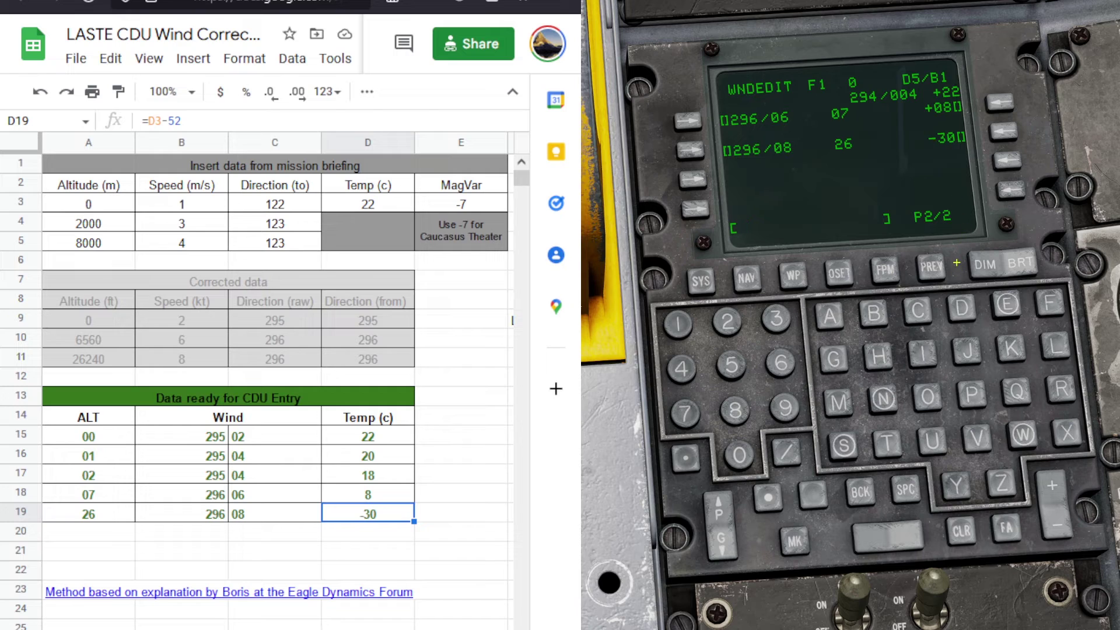